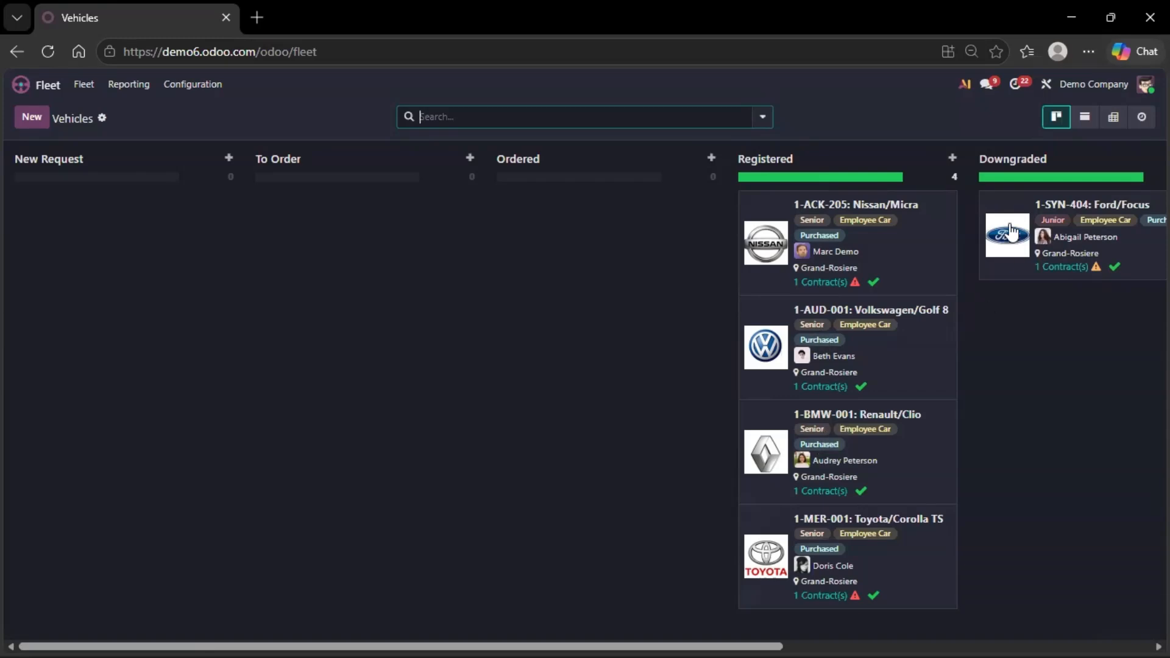
# Show the vehicles as a list and open the Costs analysis report
pyautogui.click(1084, 120)
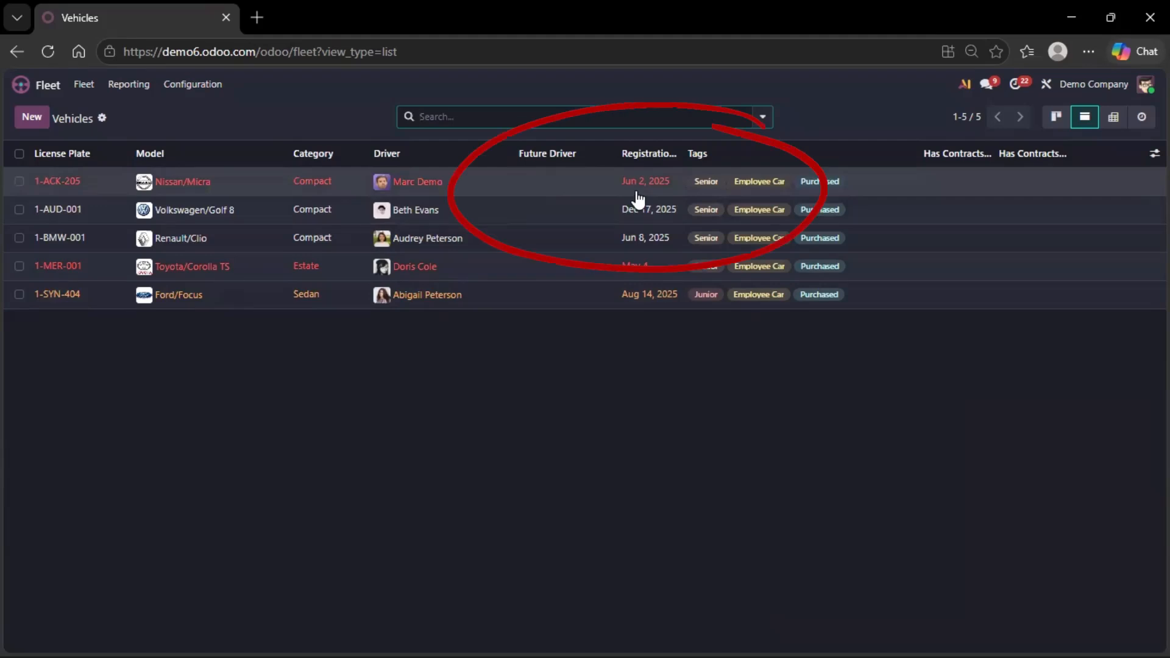
pyautogui.click(131, 92)
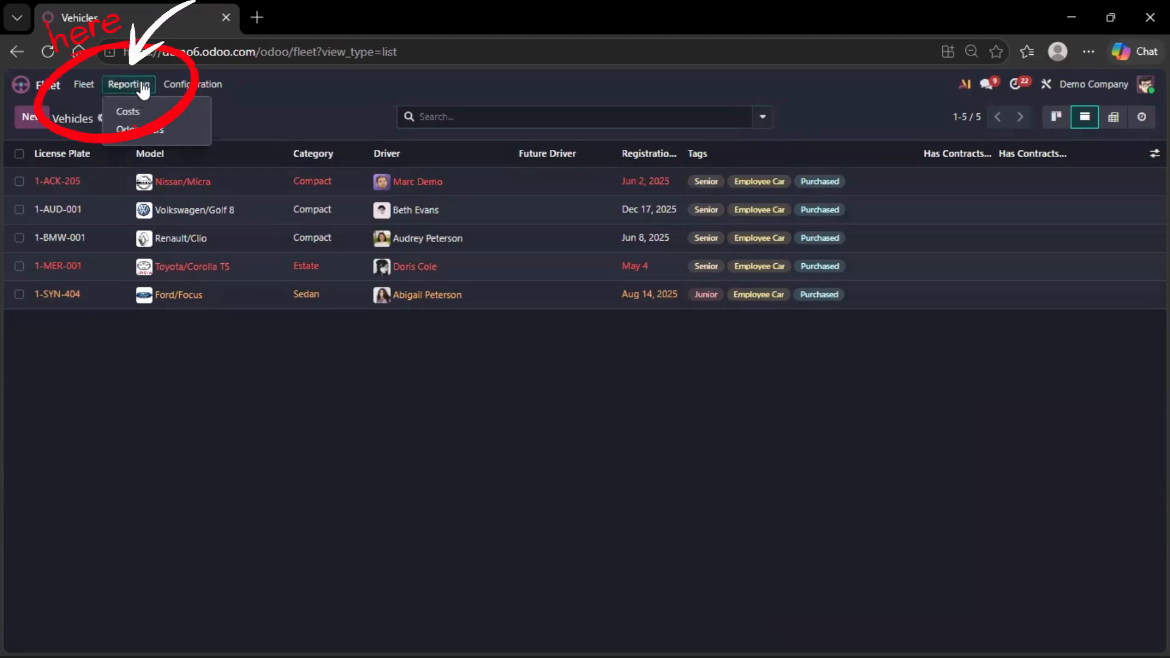
pyautogui.click(152, 121)
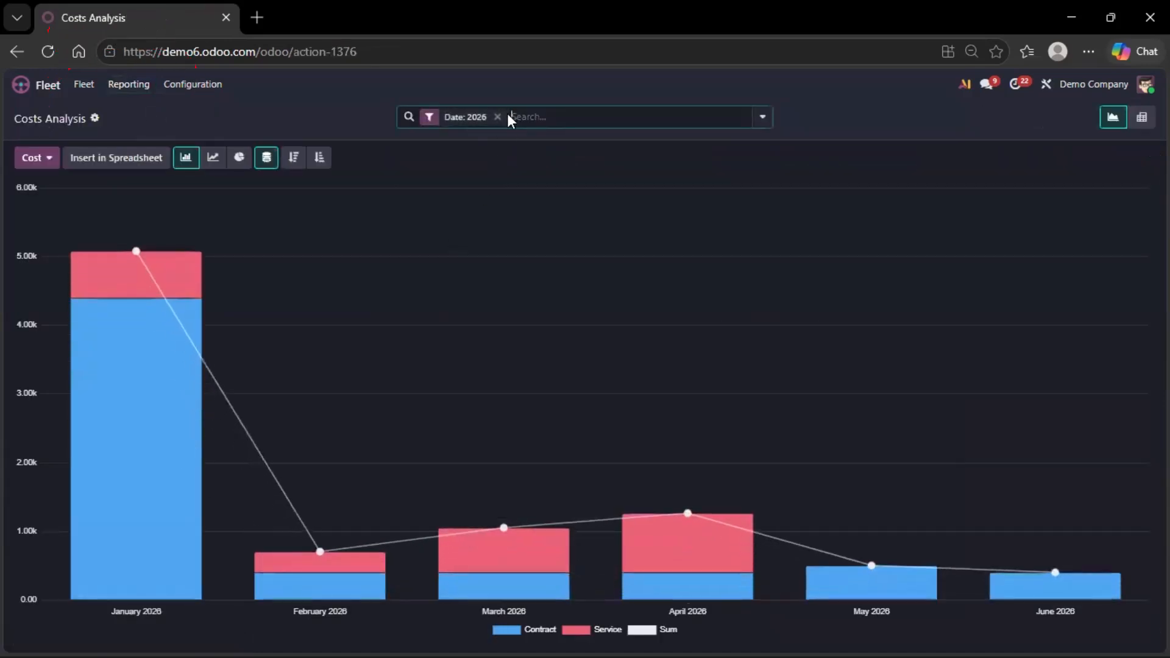
# Clear the 2026 date filter from the cost graph and apply the 2026 date filter again
pyautogui.click(496, 117)
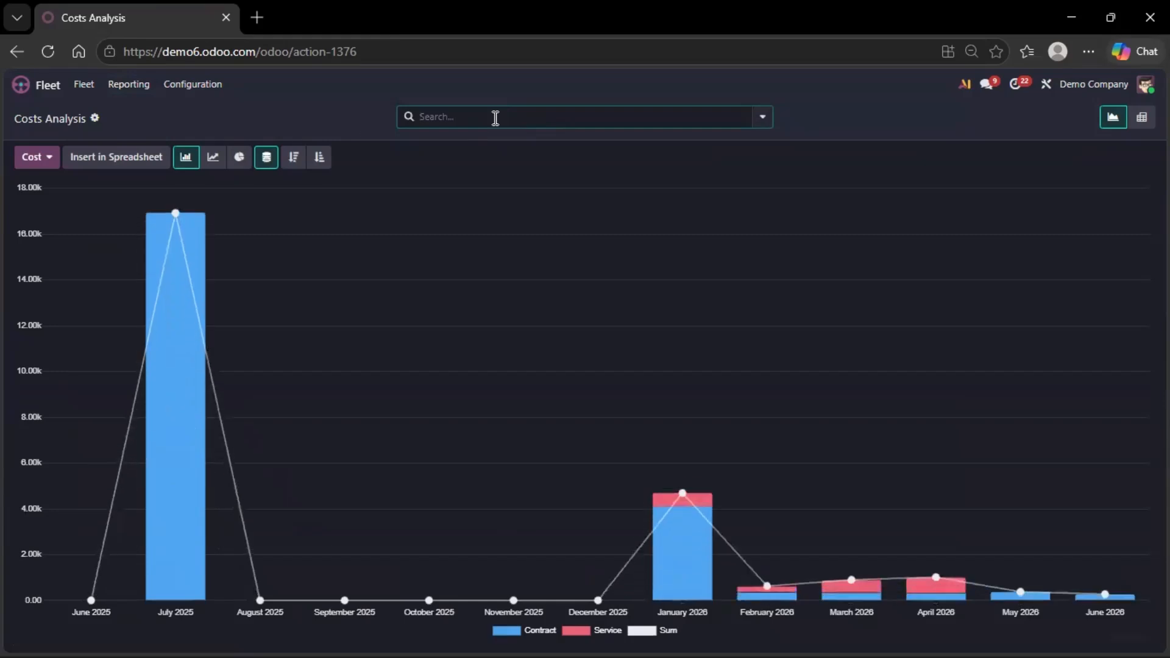
pyautogui.click(496, 117)
pyautogui.click(407, 224)
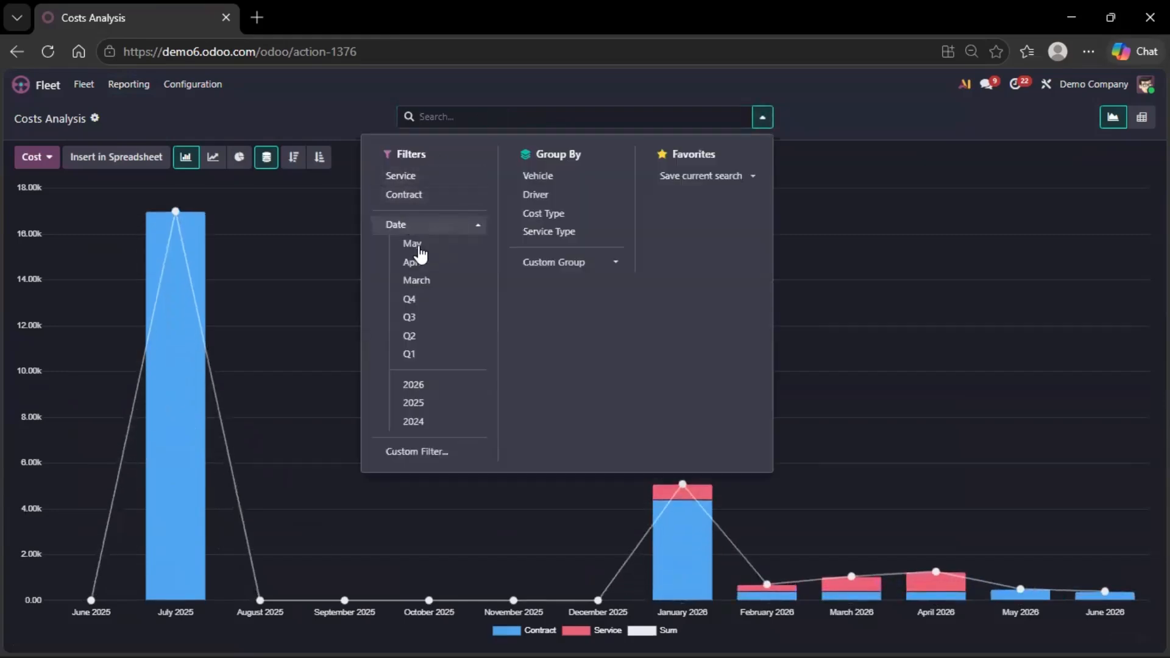
pyautogui.click(427, 389)
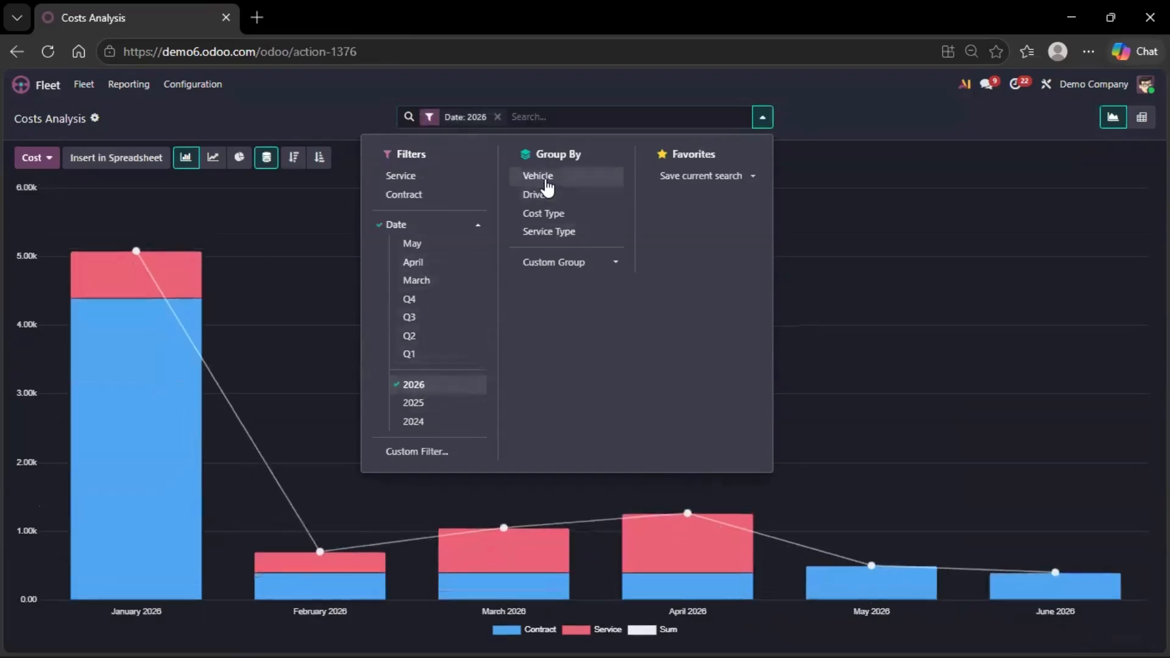
# Group the 2026 cost graph by Vehicle, Driver and Cost Type
pyautogui.click(557, 179)
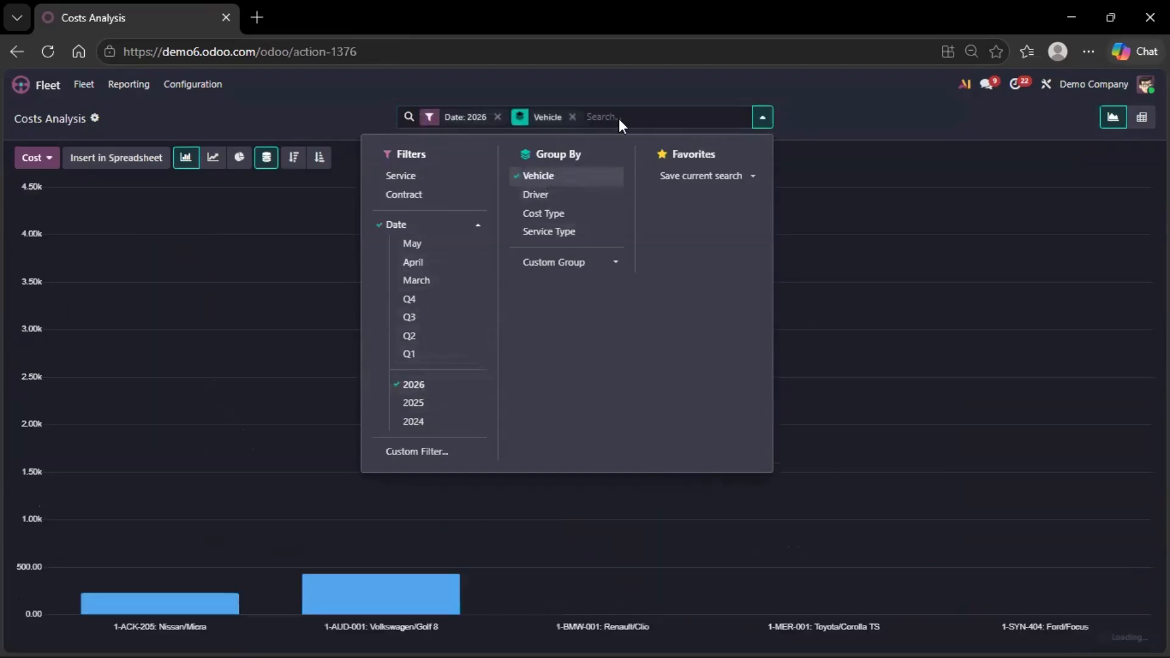
pyautogui.click(644, 95)
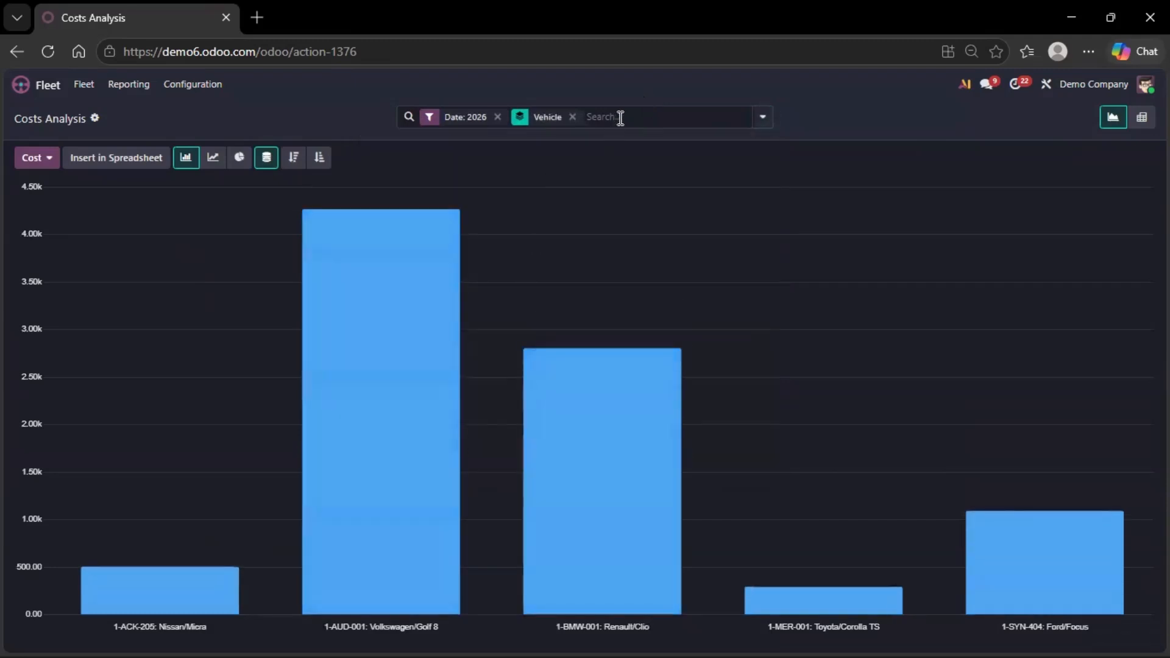
pyautogui.click(620, 117)
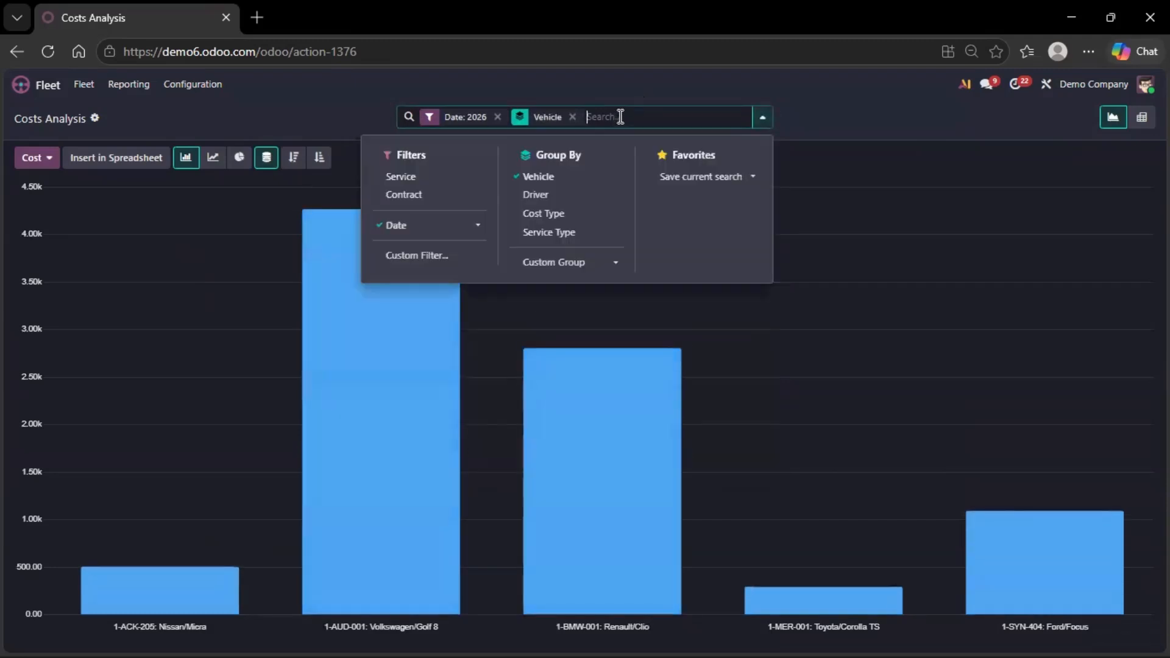
pyautogui.click(539, 195)
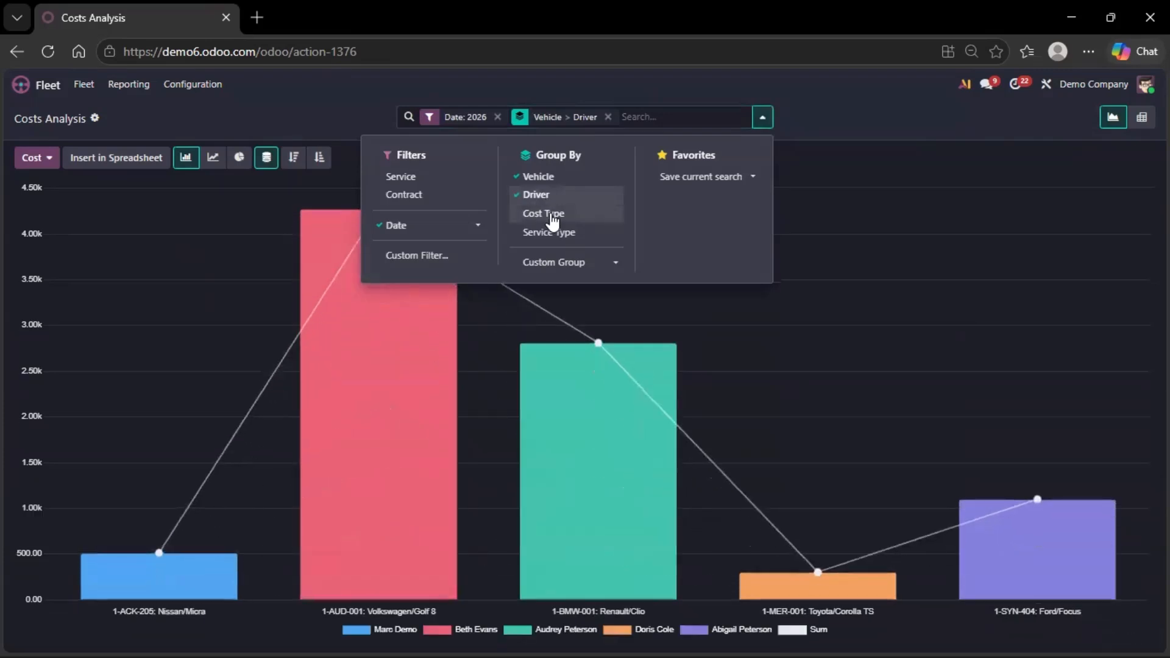
pyautogui.click(551, 214)
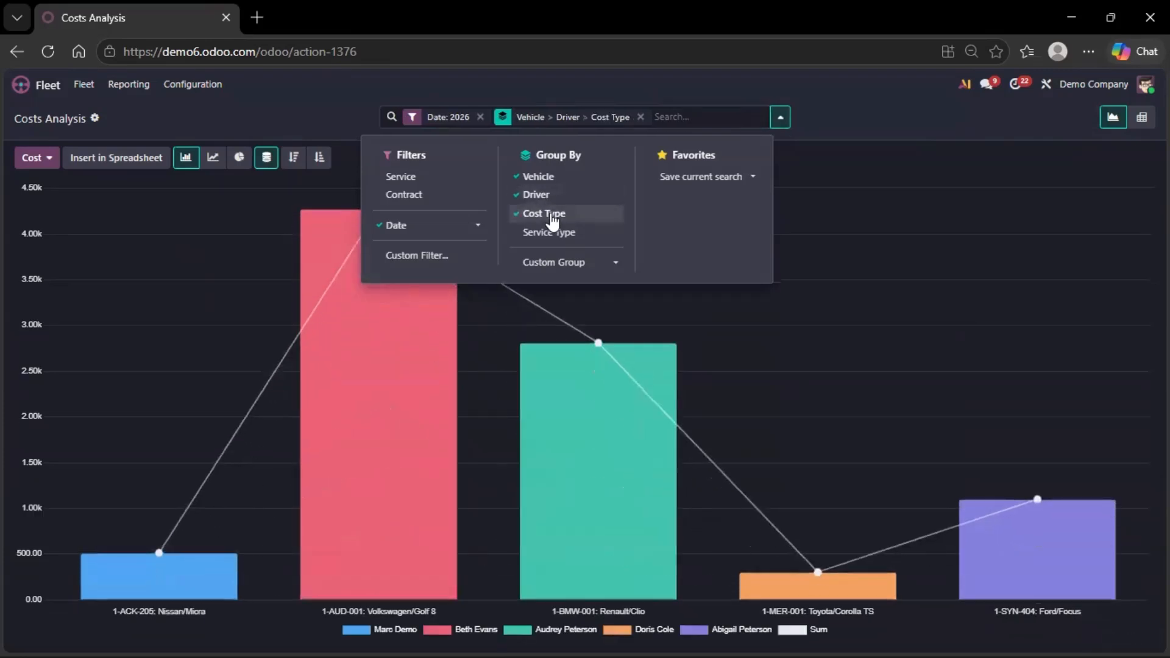
pyautogui.click(137, 122)
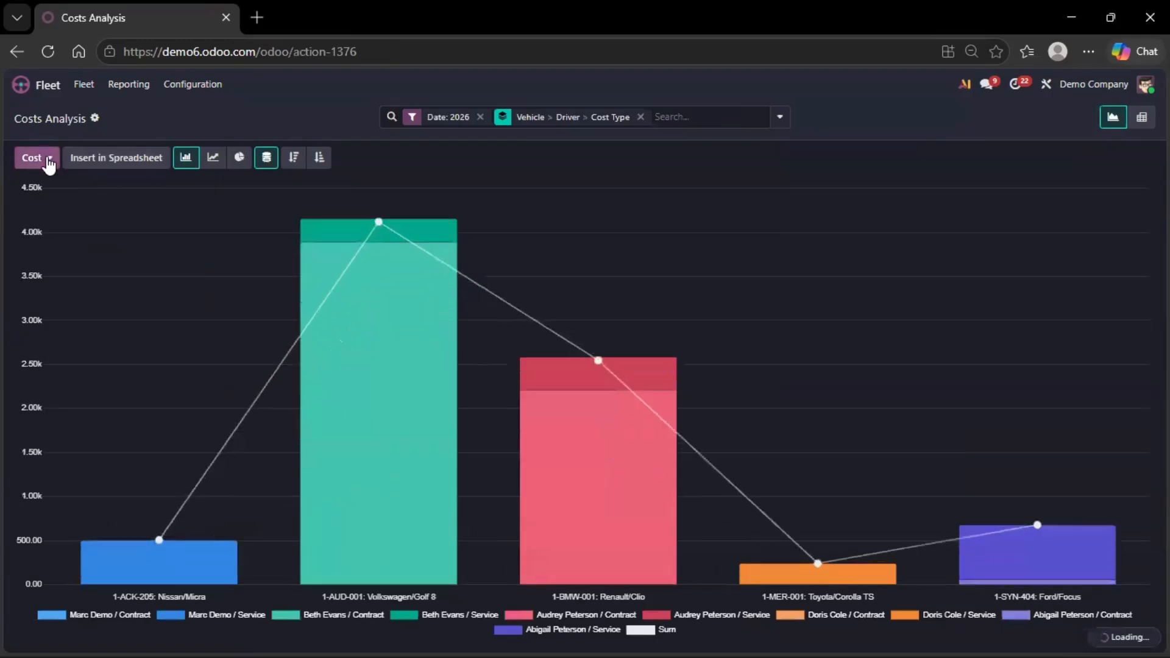
# Set the cost graph's measure to Count and display it as a line chart and as a pie chart
pyautogui.click(34, 158)
pyautogui.click(51, 220)
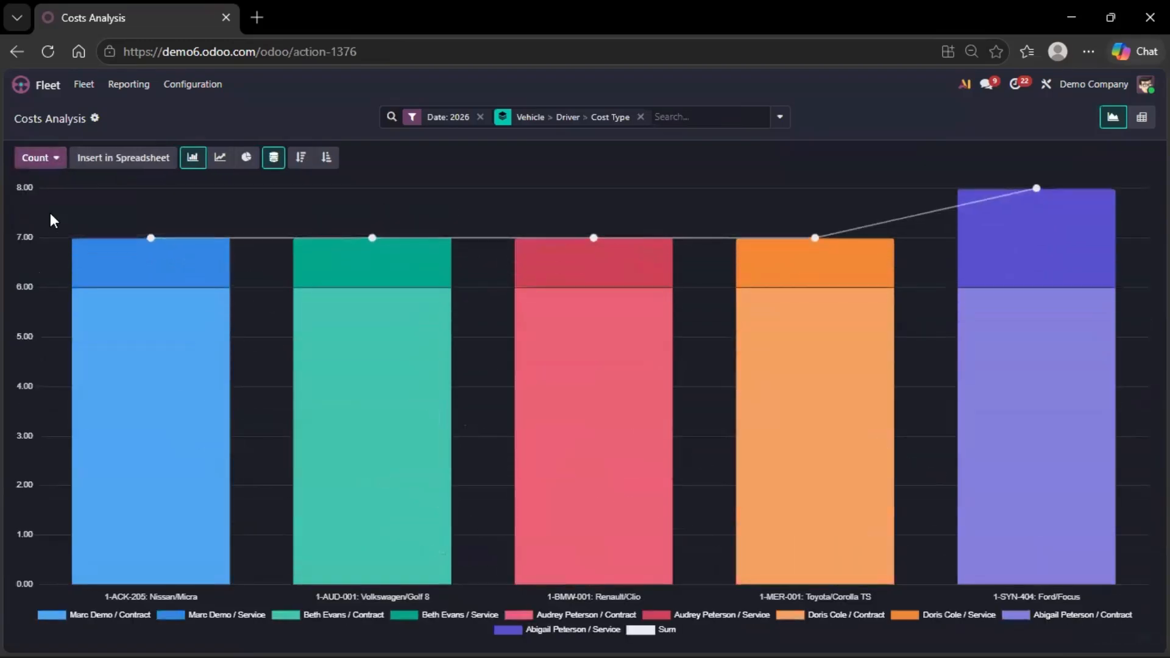
pyautogui.click(220, 157)
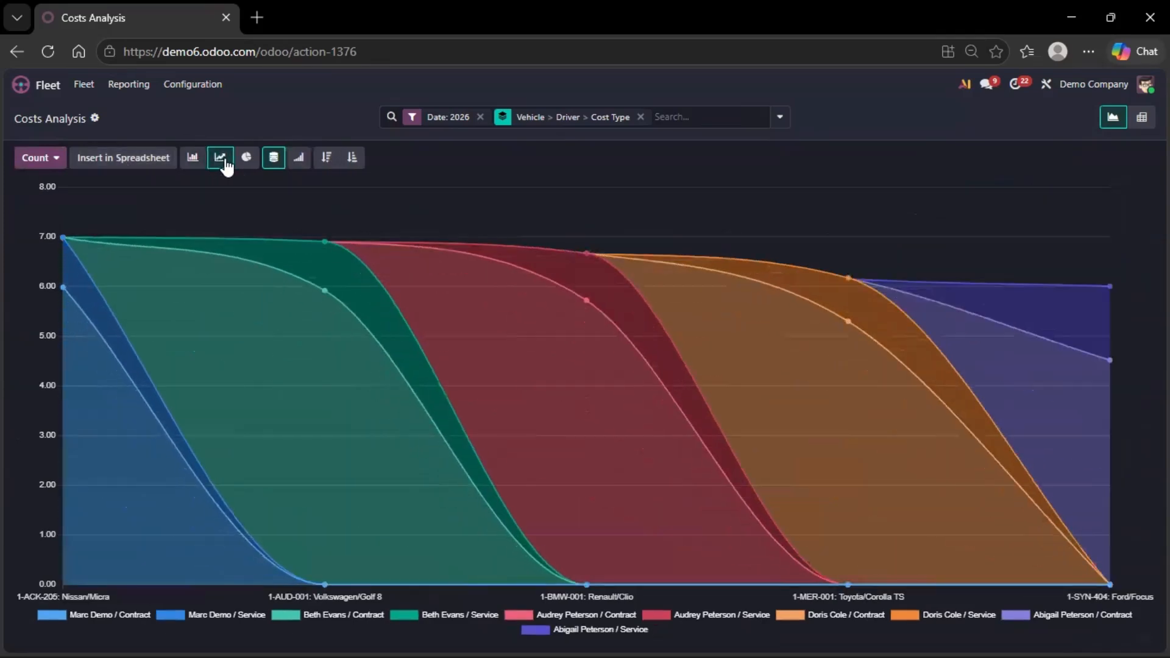
pyautogui.click(247, 158)
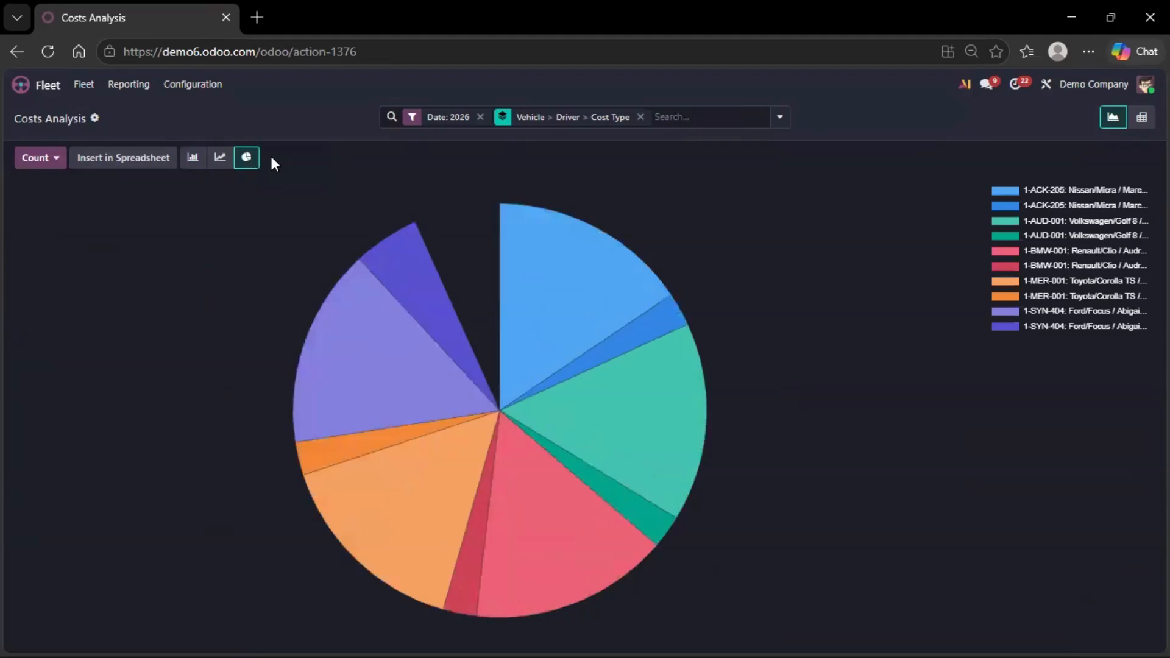
# Hide both Nissan Micra slices, both Volkswagen Golf 8 slices and the first Renault Clio slice in the pie chart, and return to the bar chart
pyautogui.click(1085, 189)
pyautogui.click(1088, 204)
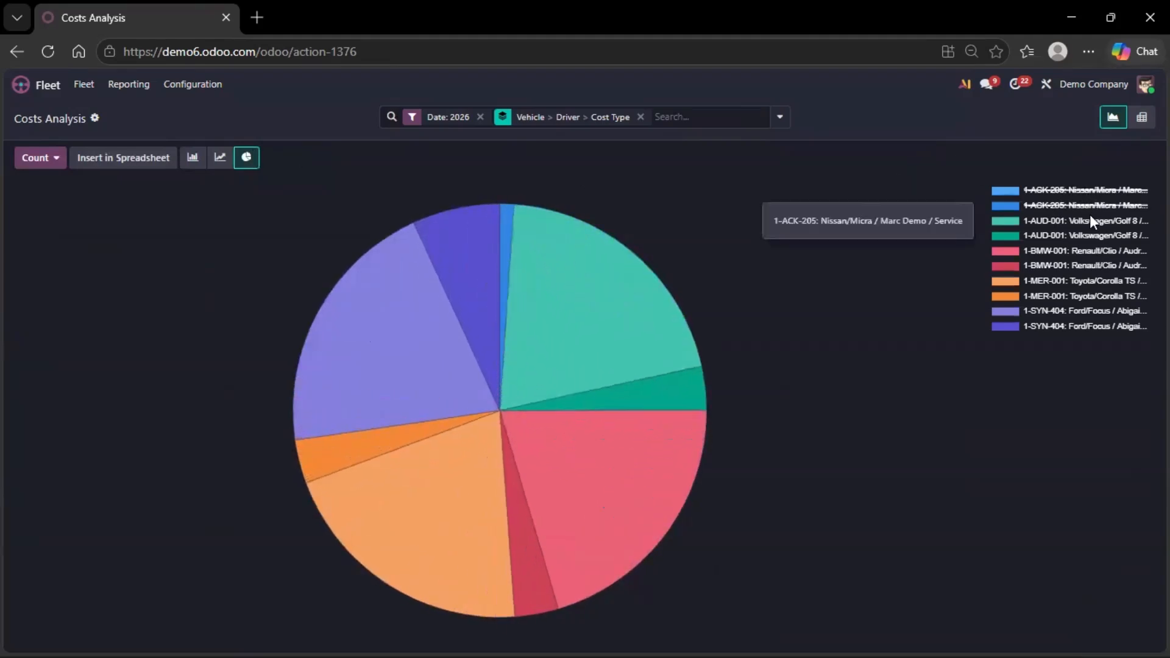
pyautogui.click(1089, 220)
pyautogui.click(1091, 236)
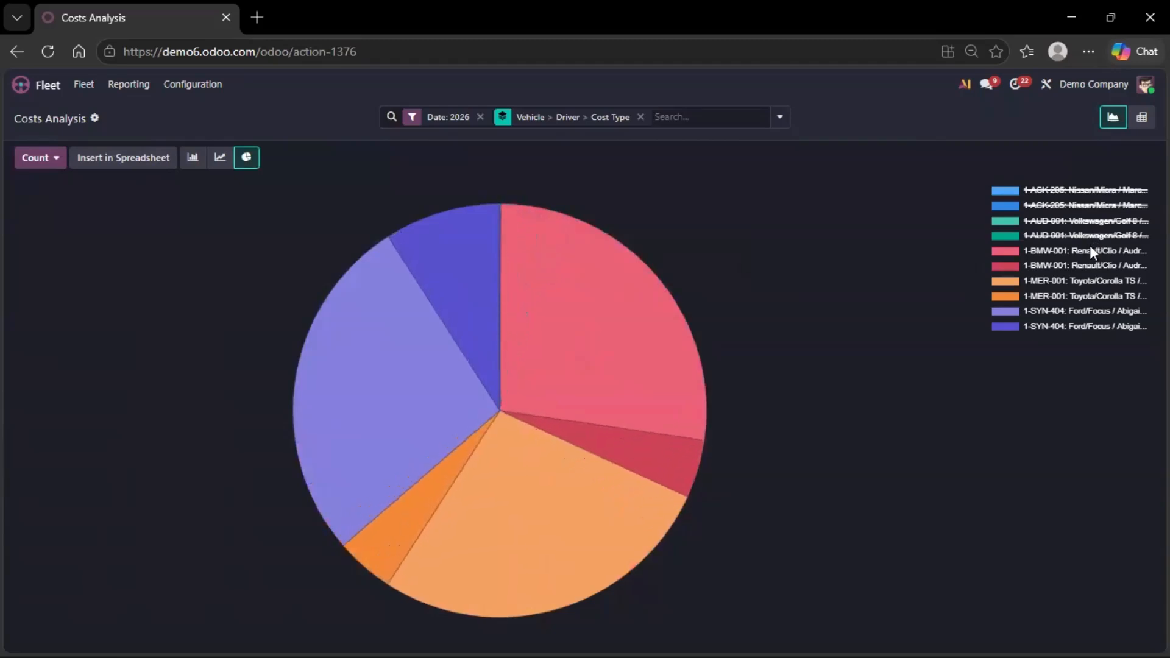
pyautogui.click(1092, 250)
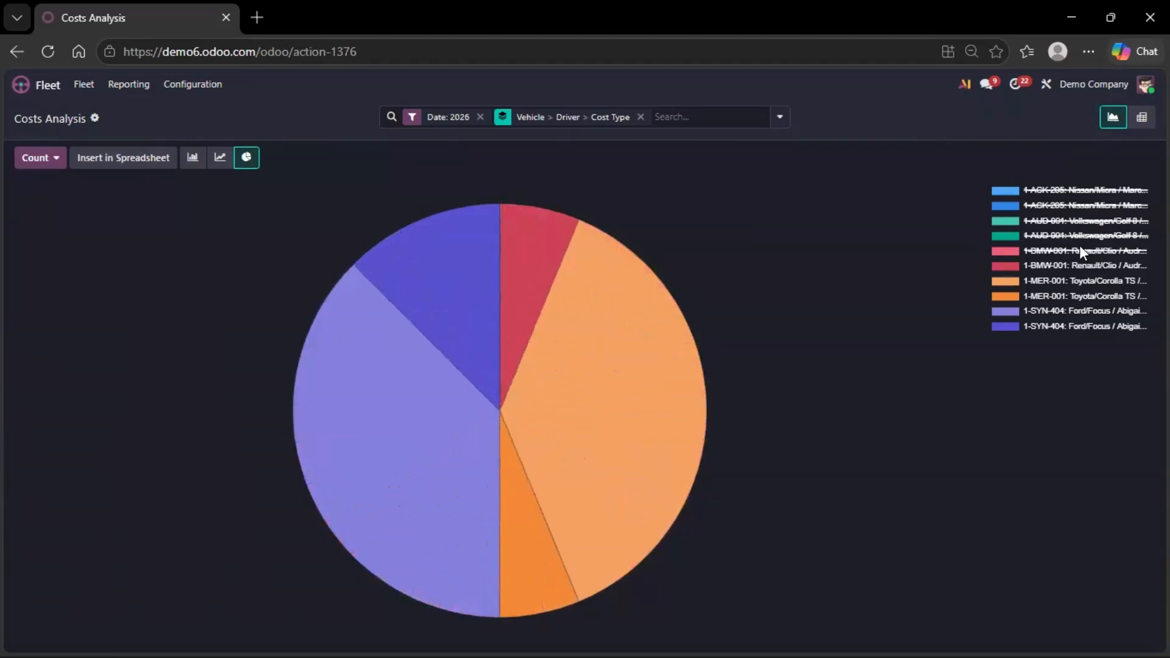
pyautogui.click(195, 161)
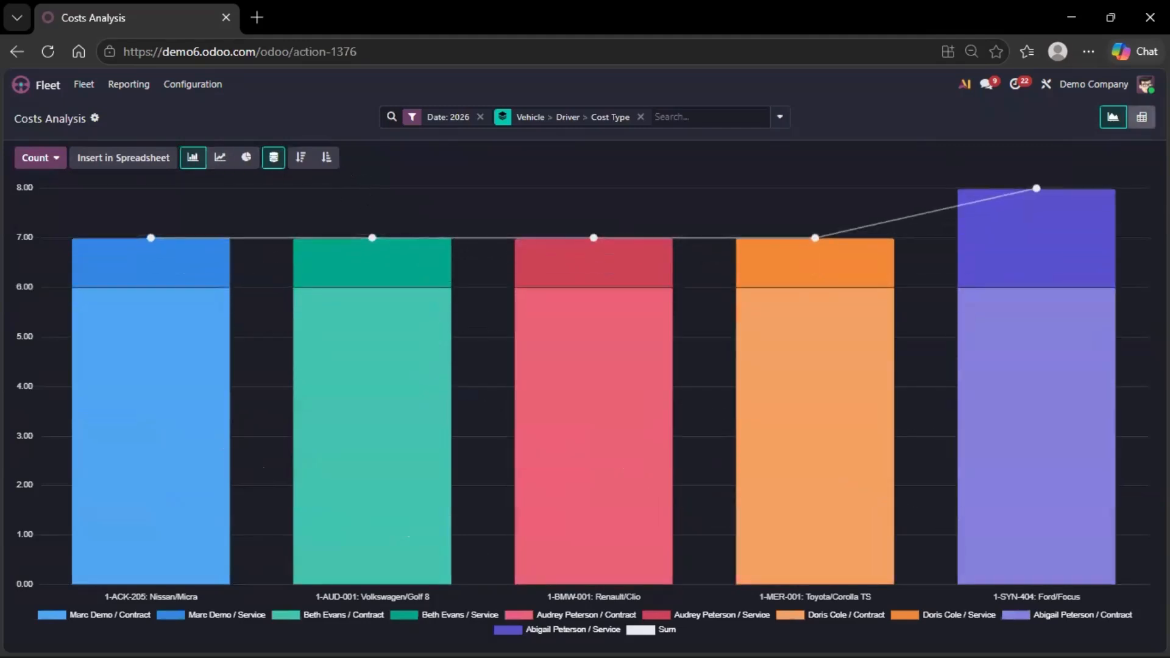
# Switch the cost analysis to the pivot view and add the Count measure alongside Cost
pyautogui.click(1128, 122)
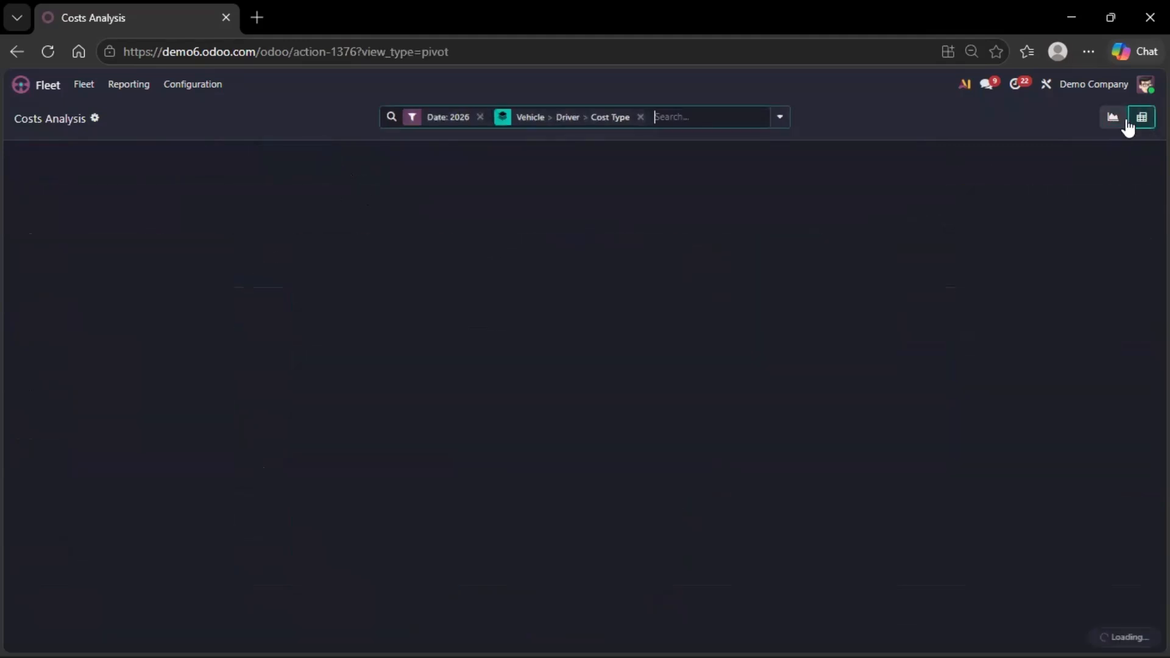
pyautogui.scroll(-3, 338, 344)
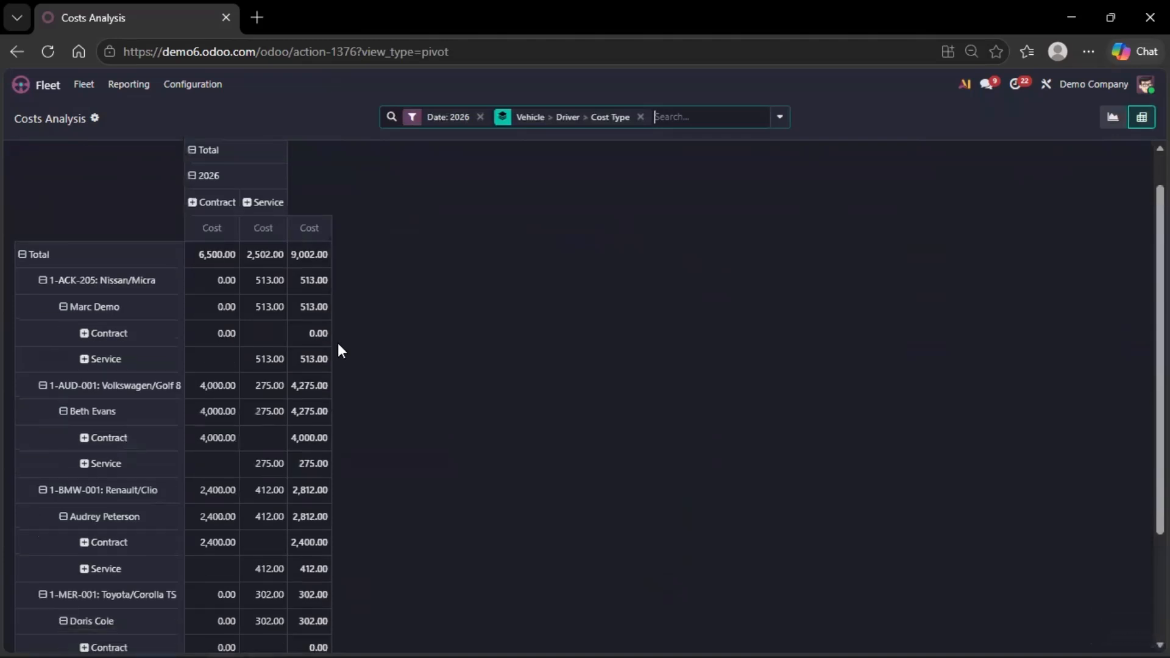
pyautogui.scroll(4, 350, 386)
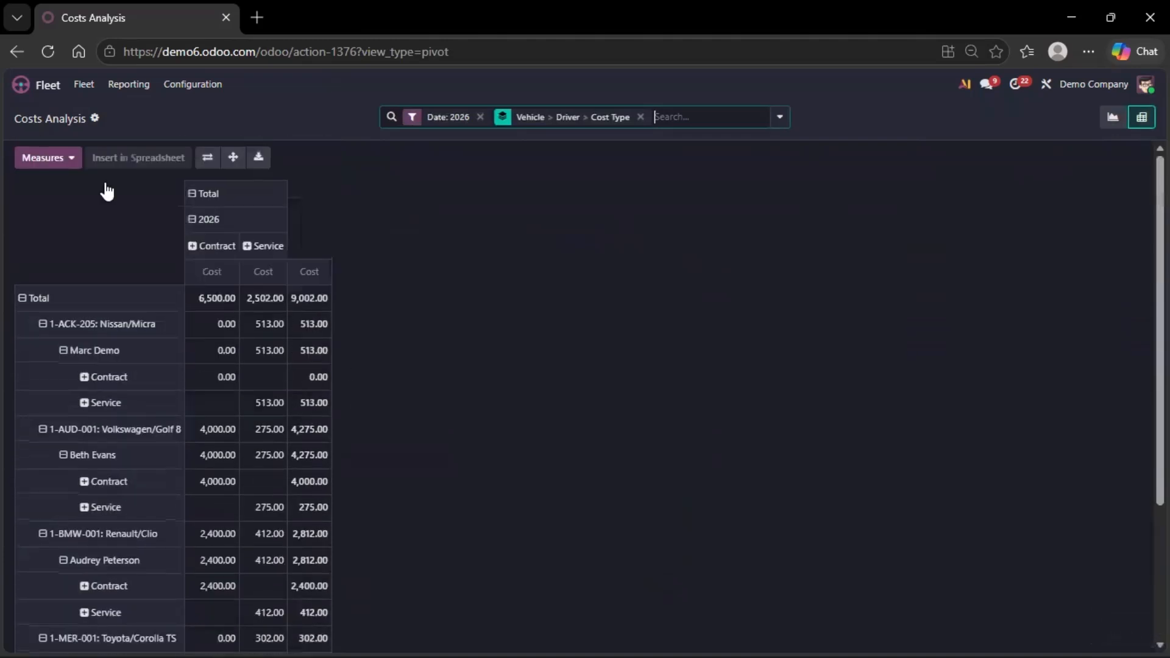
pyautogui.click(72, 159)
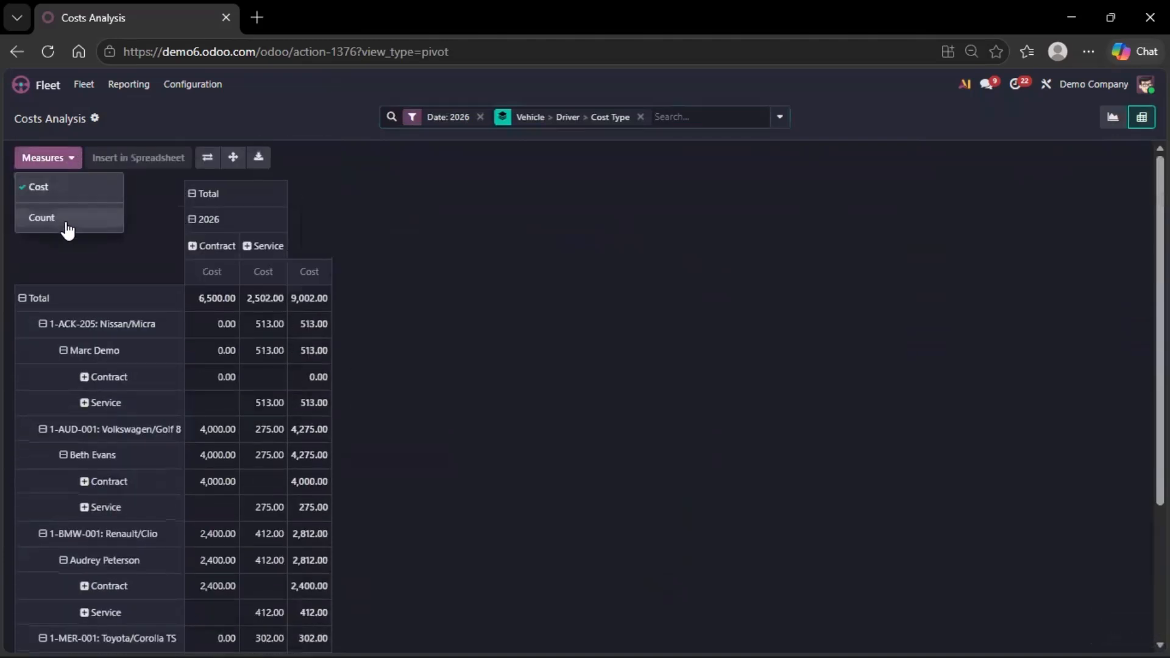
pyautogui.click(73, 219)
pyautogui.click(598, 226)
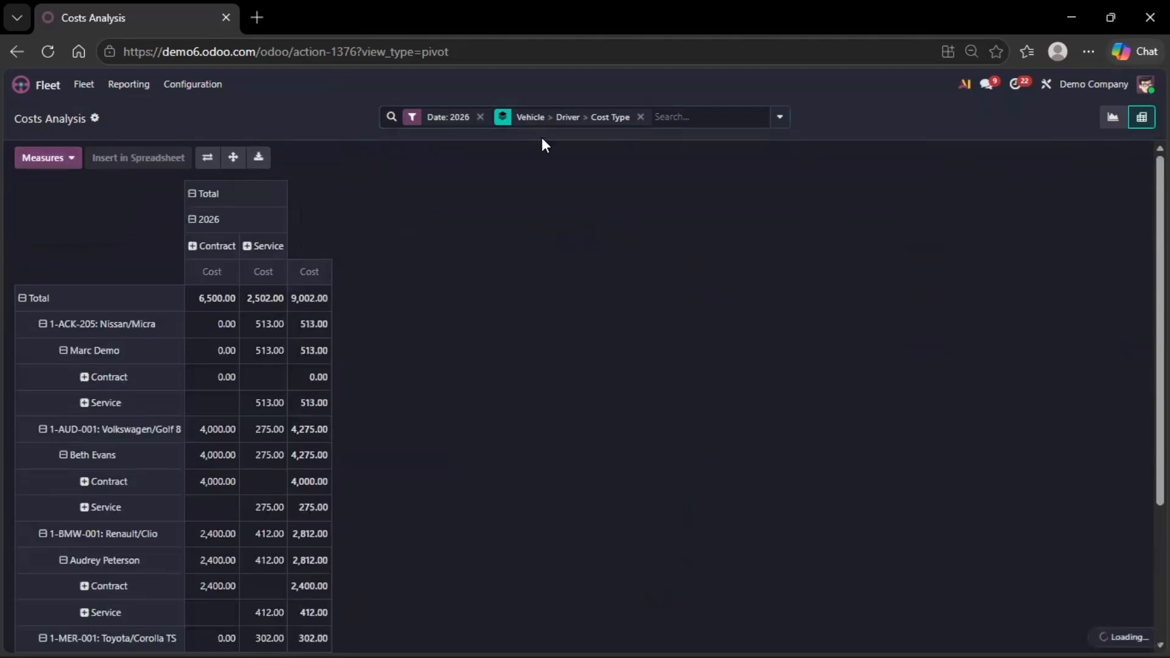
# Open the Odometers analysis report of the fleet
pyautogui.click(127, 84)
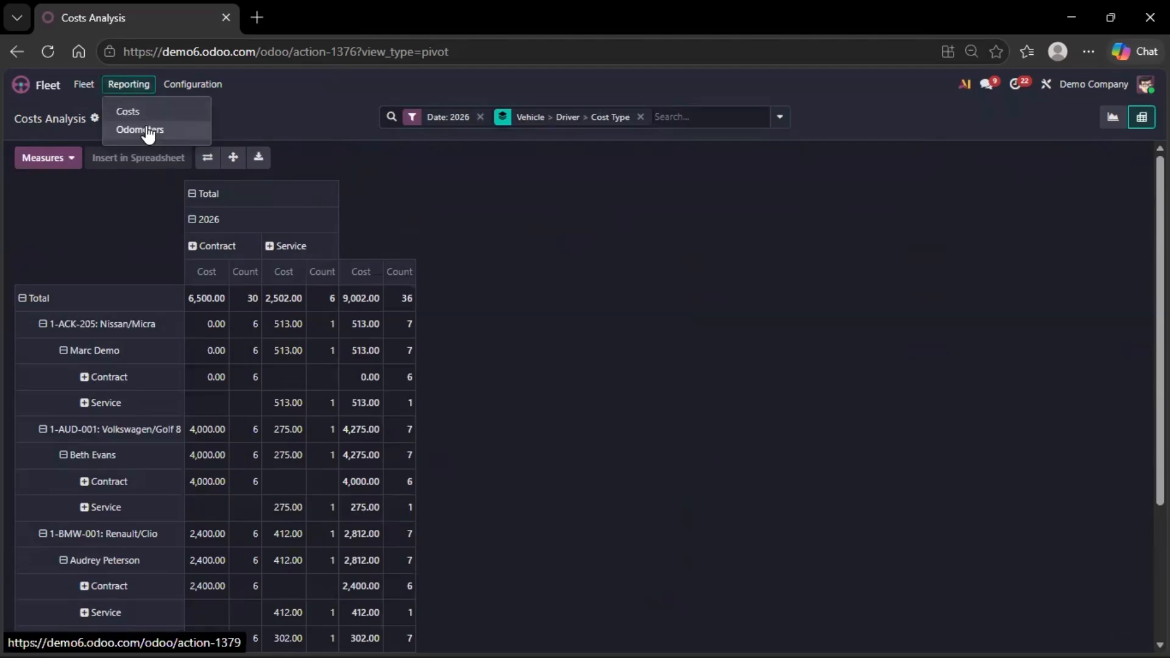
pyautogui.click(147, 130)
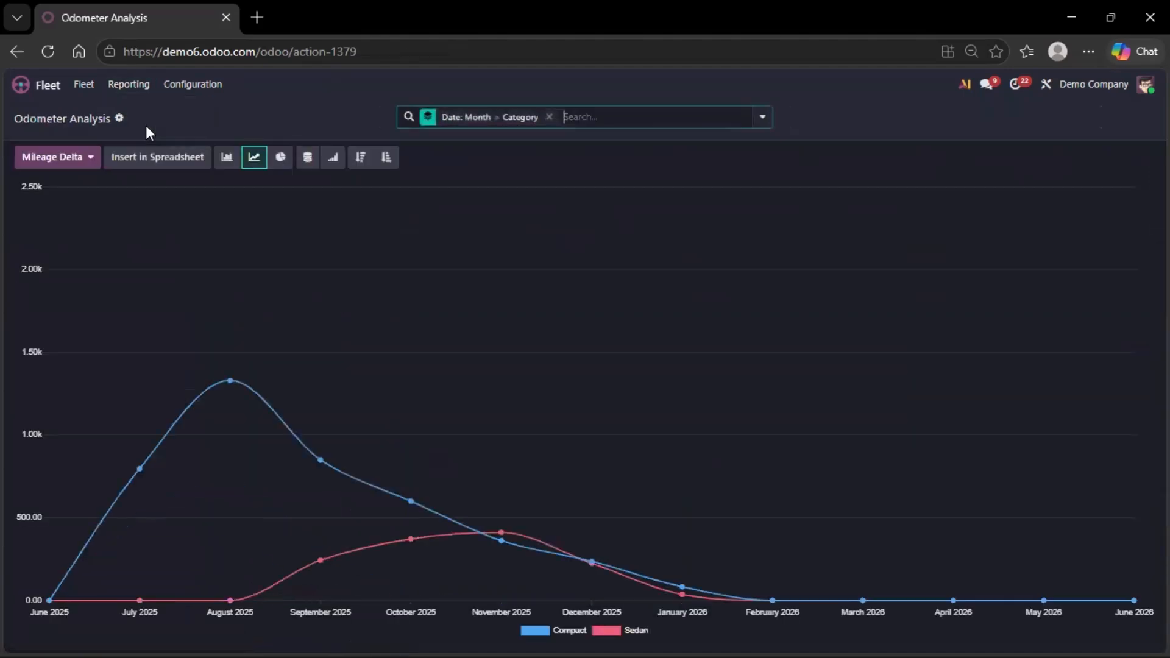
pyautogui.click(135, 87)
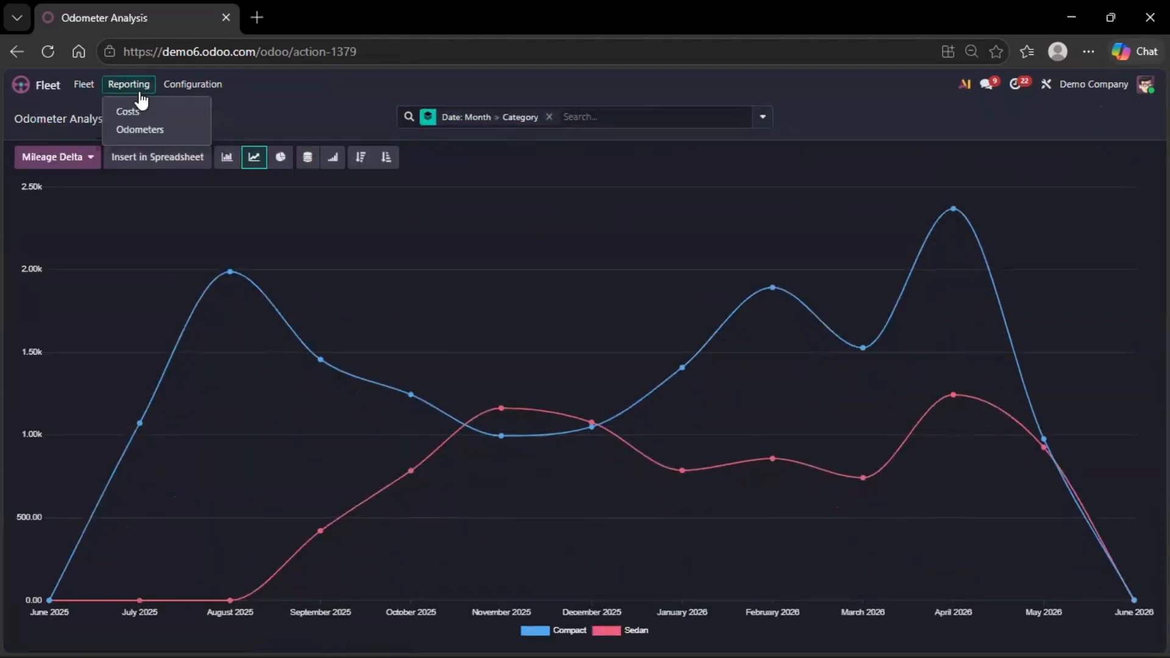
pyautogui.click(143, 130)
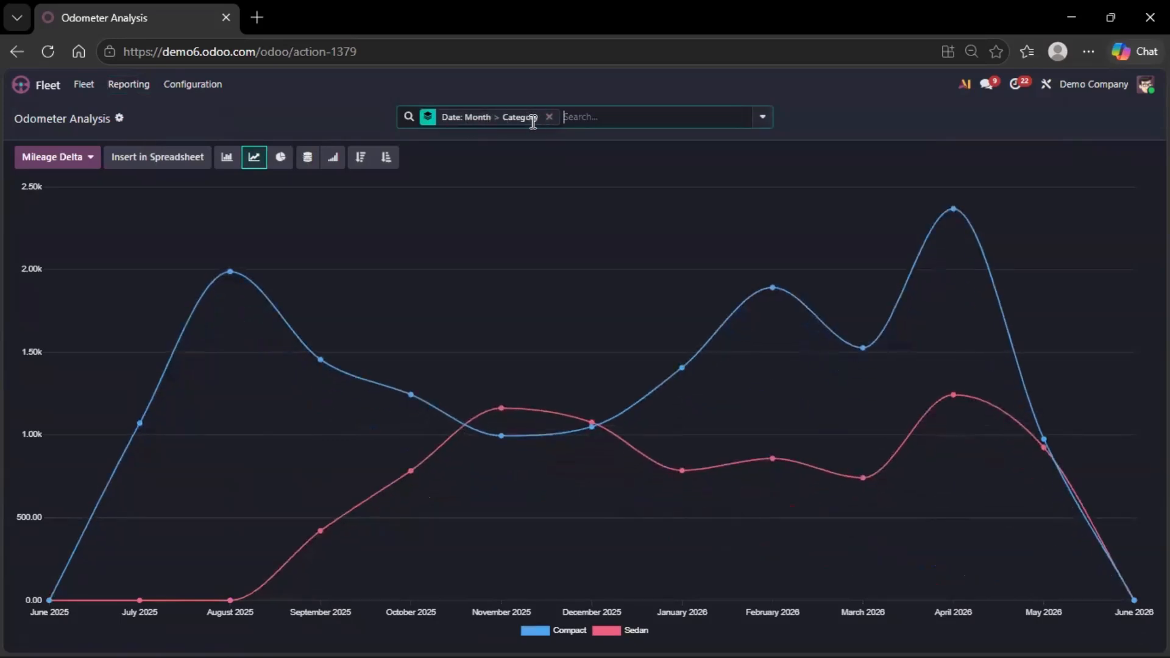
# Add Vehicle to the odometer graph's grouping by Date: Month and Category
pyautogui.click(579, 116)
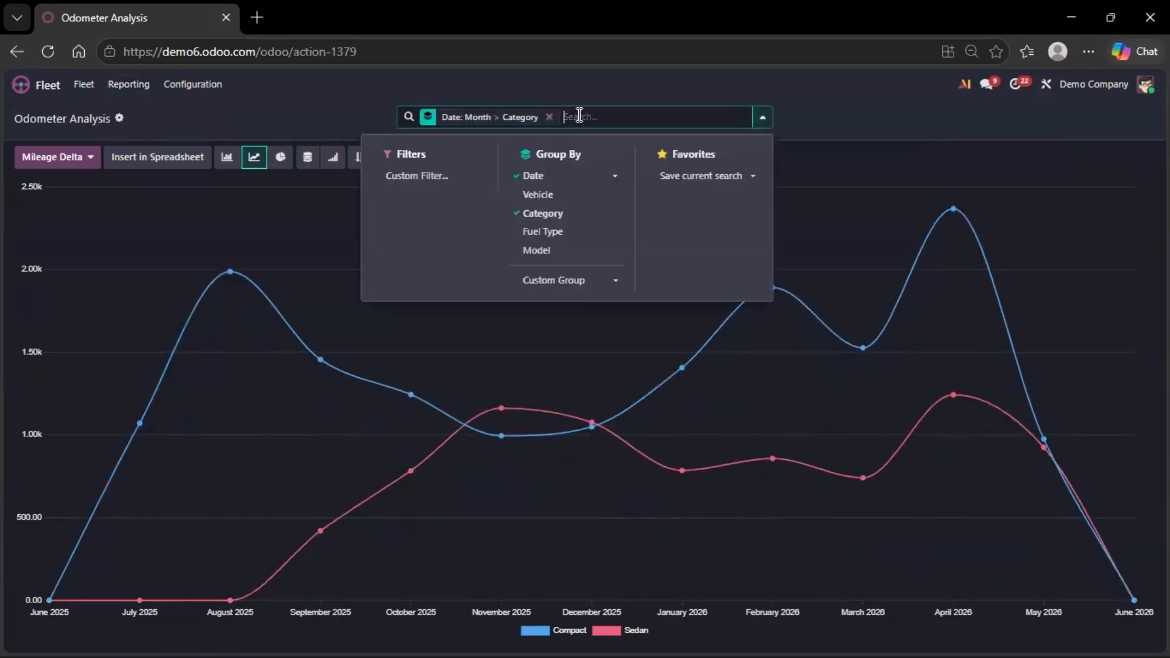
pyautogui.click(560, 198)
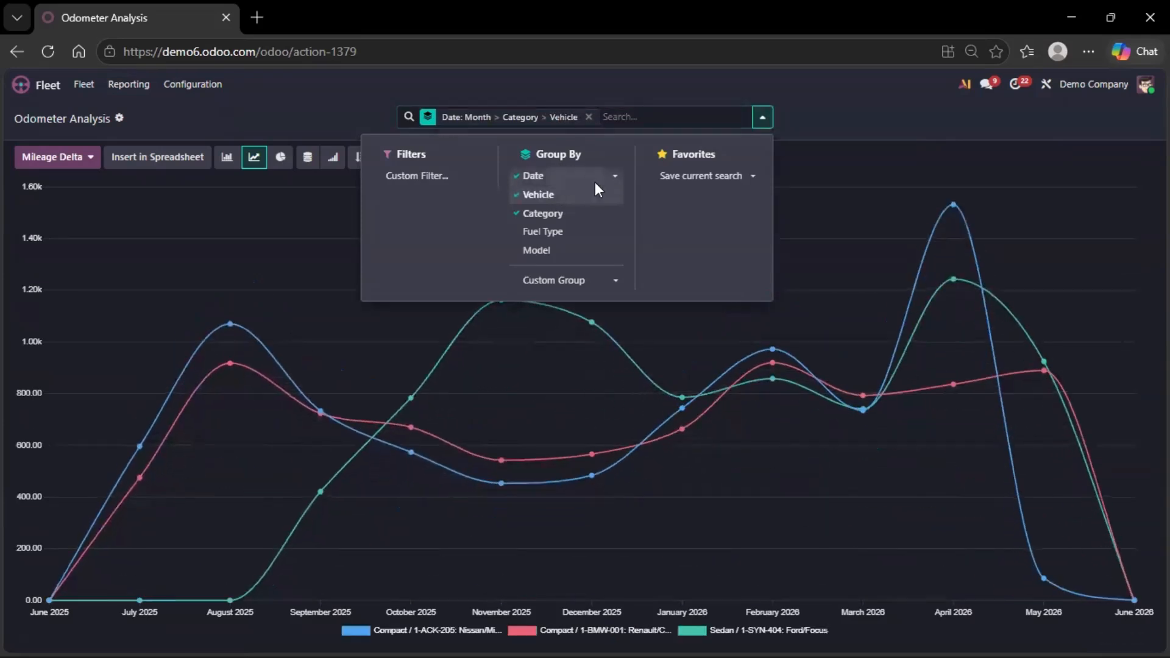
pyautogui.click(343, 92)
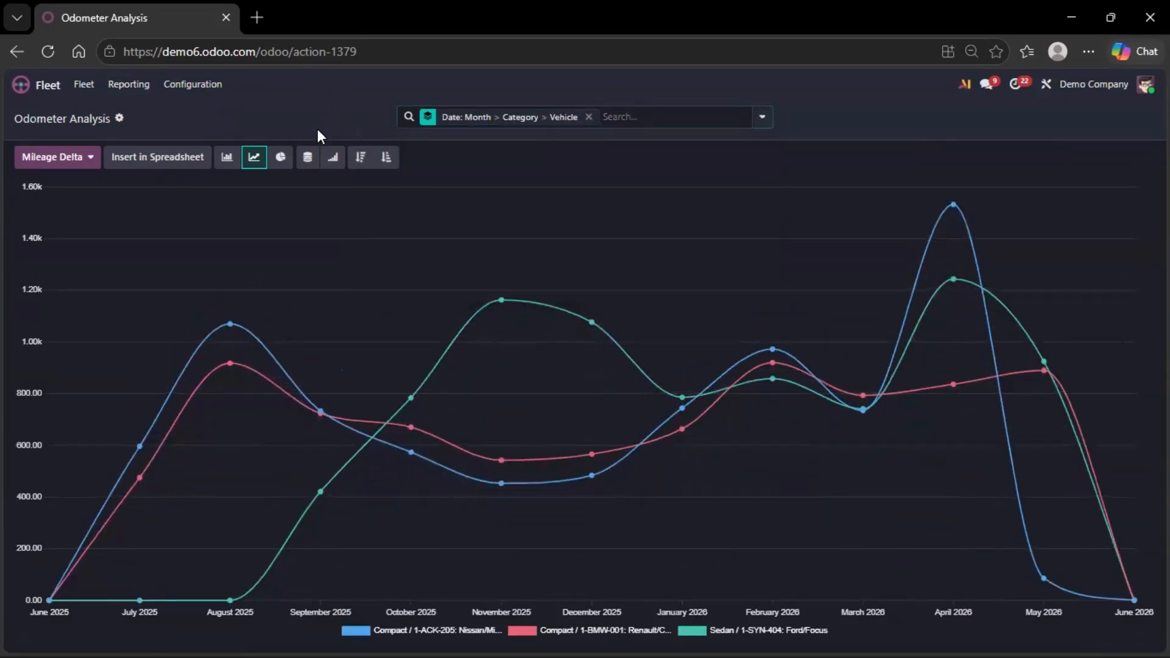
# Display the odometer graph as a pie chart and as a bar chart, and set its measure to Odometer Value
pyautogui.click(281, 158)
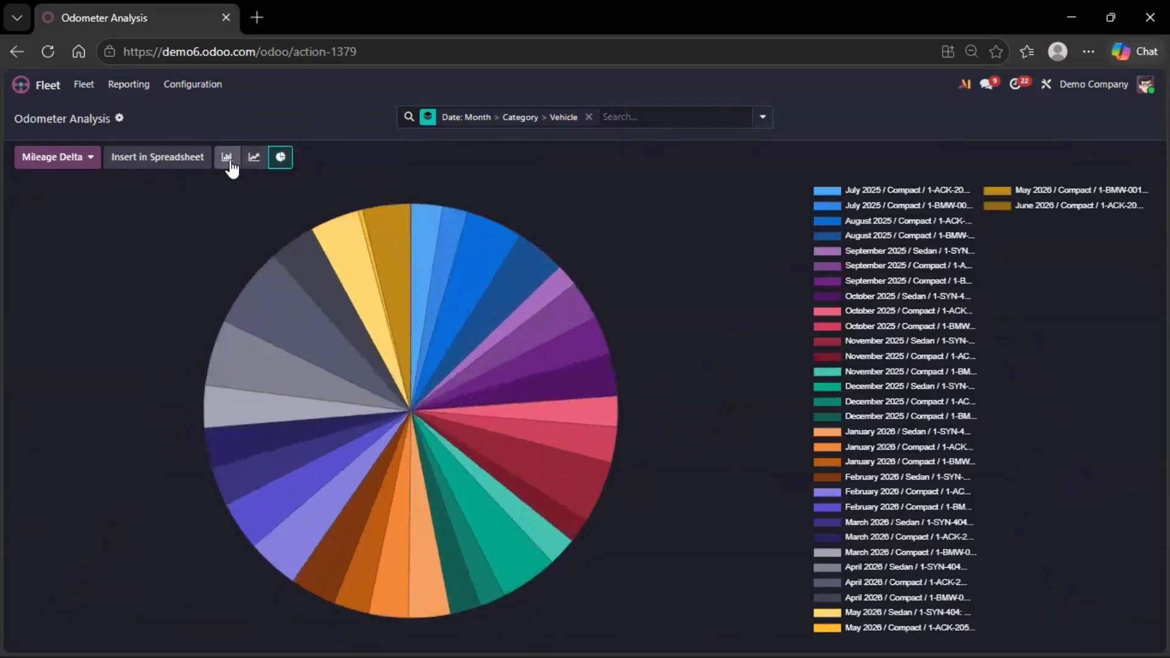
pyautogui.click(227, 159)
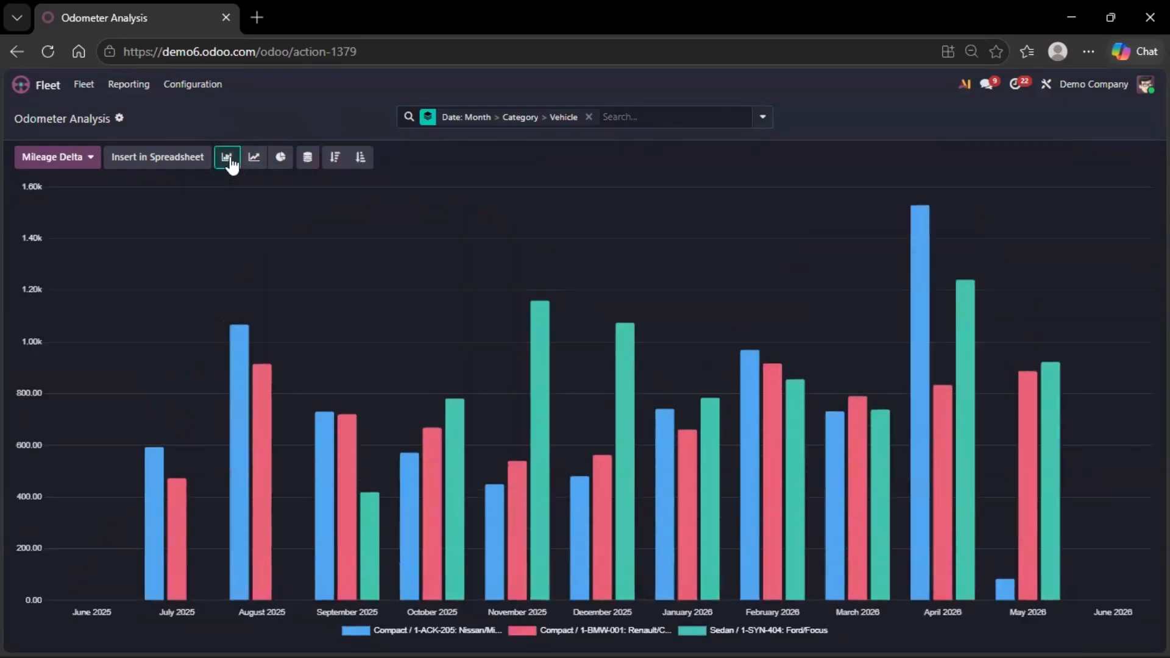
pyautogui.click(88, 160)
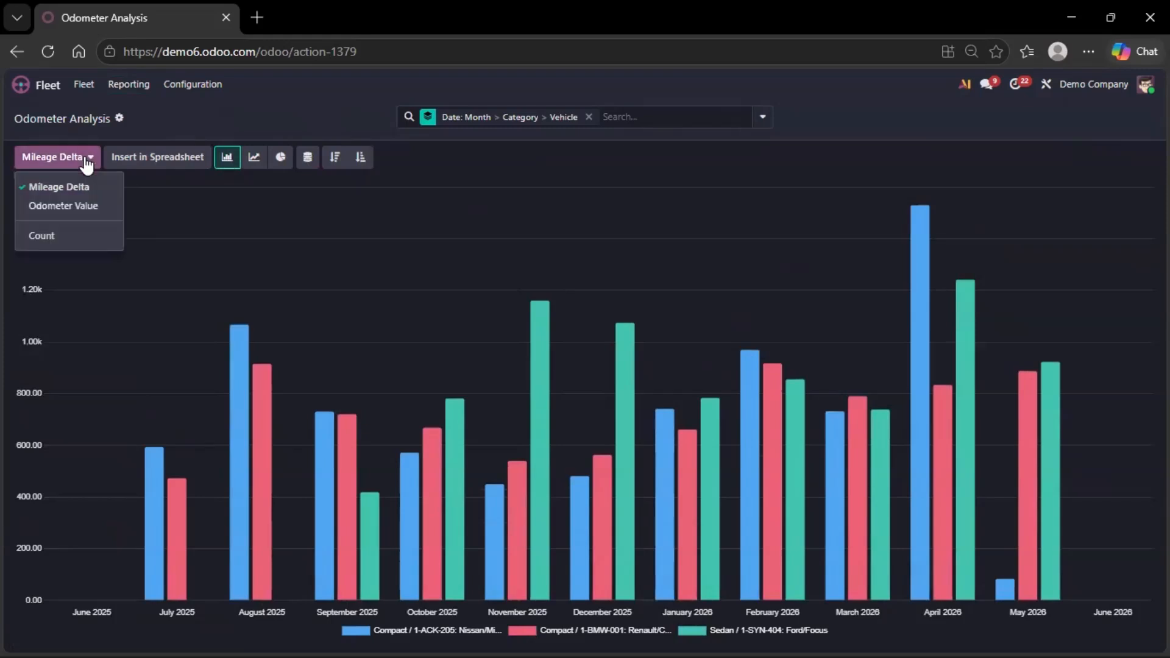
pyautogui.click(90, 207)
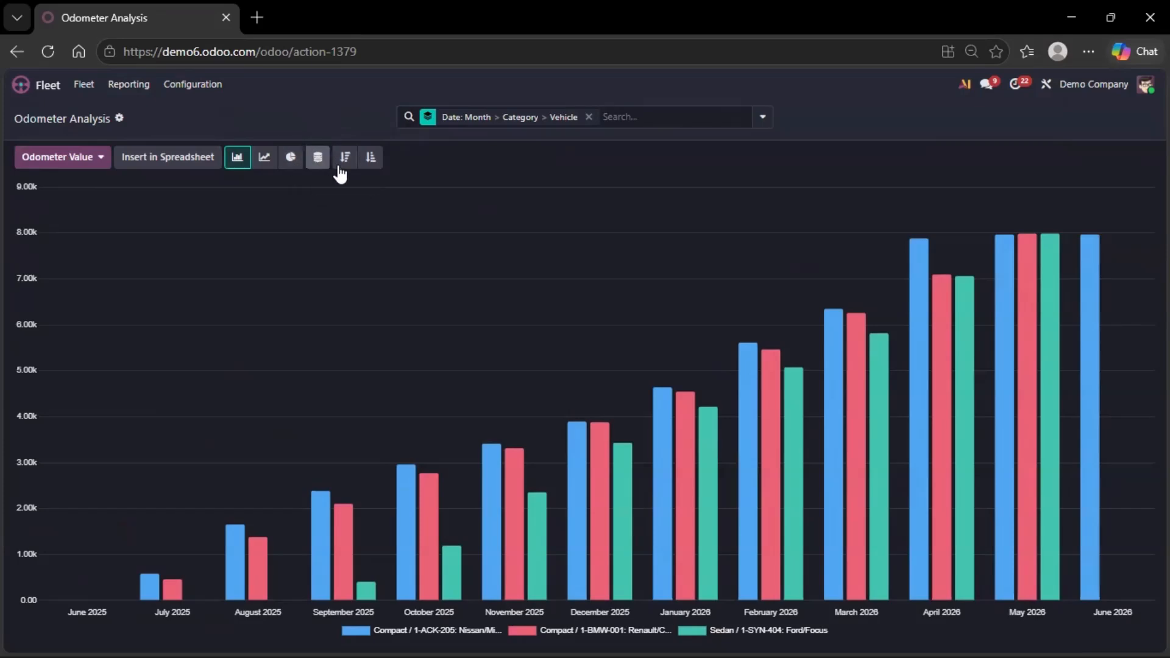
# Replace the odometer graph's existing grouping with Category, Vehicle, Model and Fuel Type, in that order
pyautogui.click(588, 119)
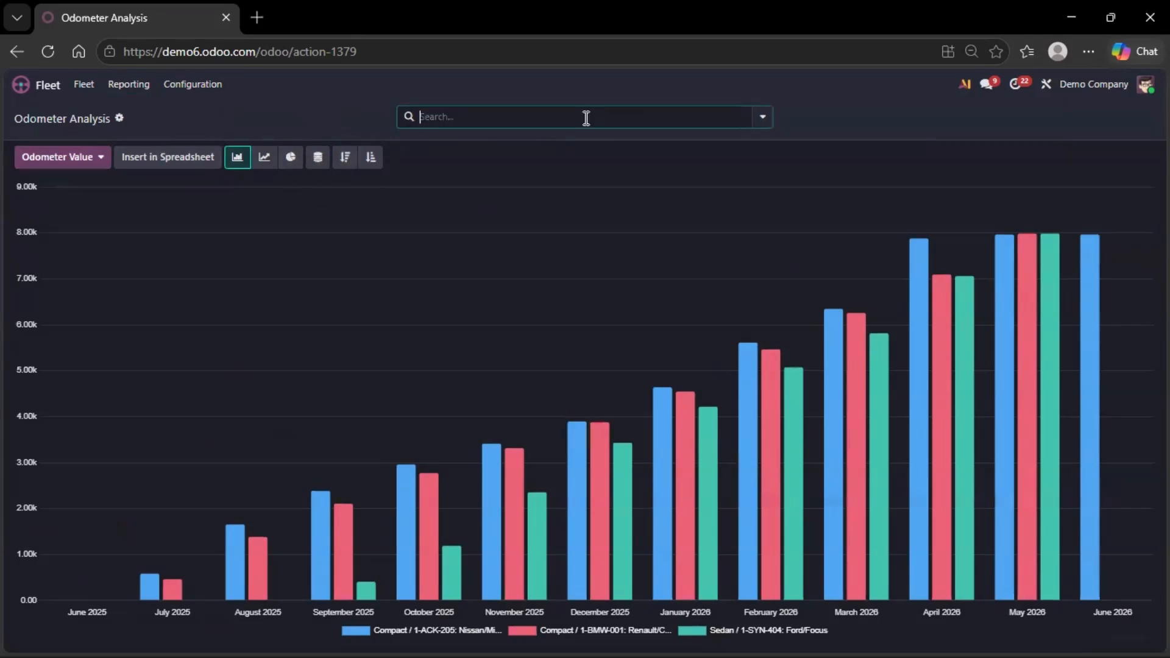
pyautogui.click(585, 116)
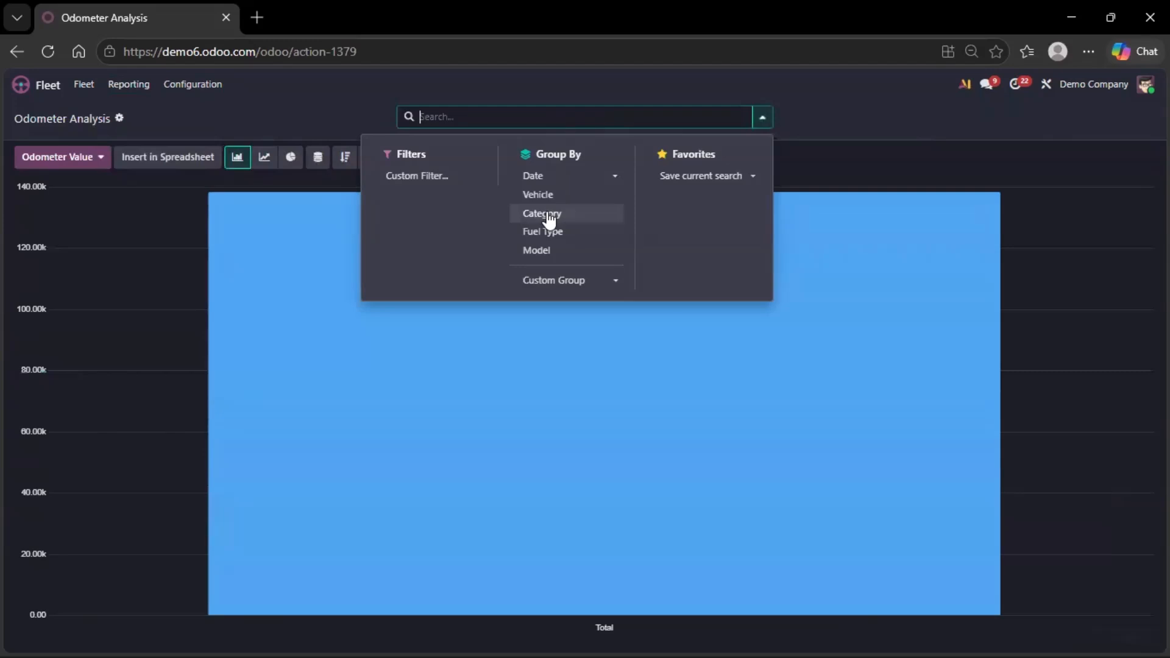
pyautogui.click(550, 216)
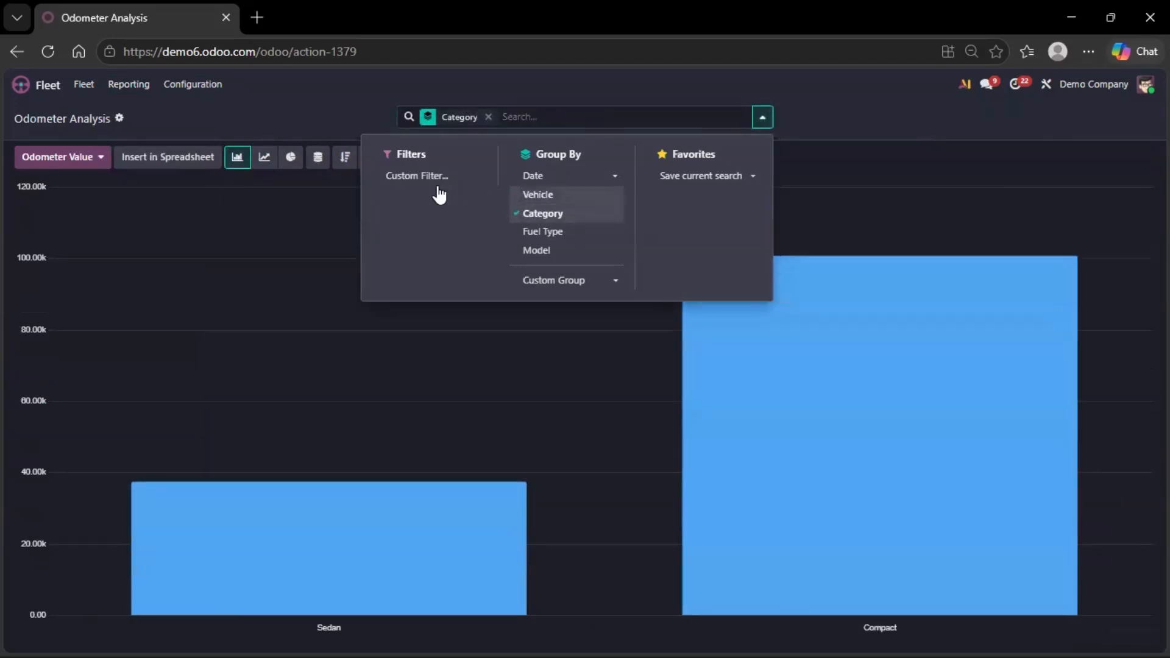
pyautogui.click(540, 195)
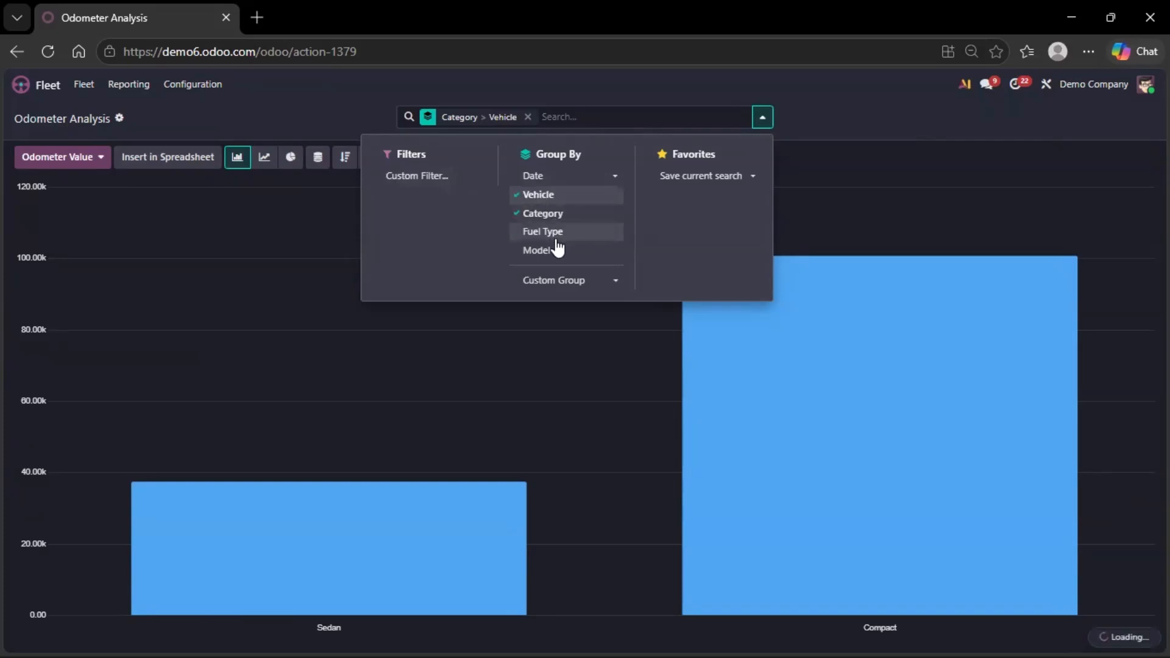
pyautogui.click(552, 251)
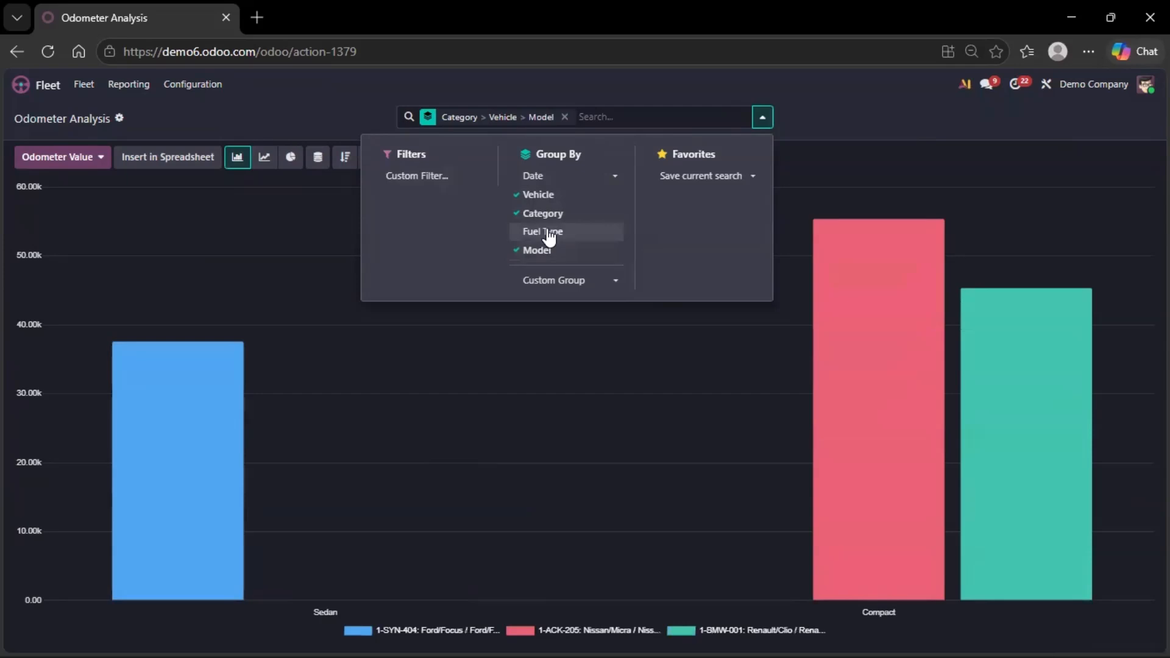
pyautogui.click(548, 238)
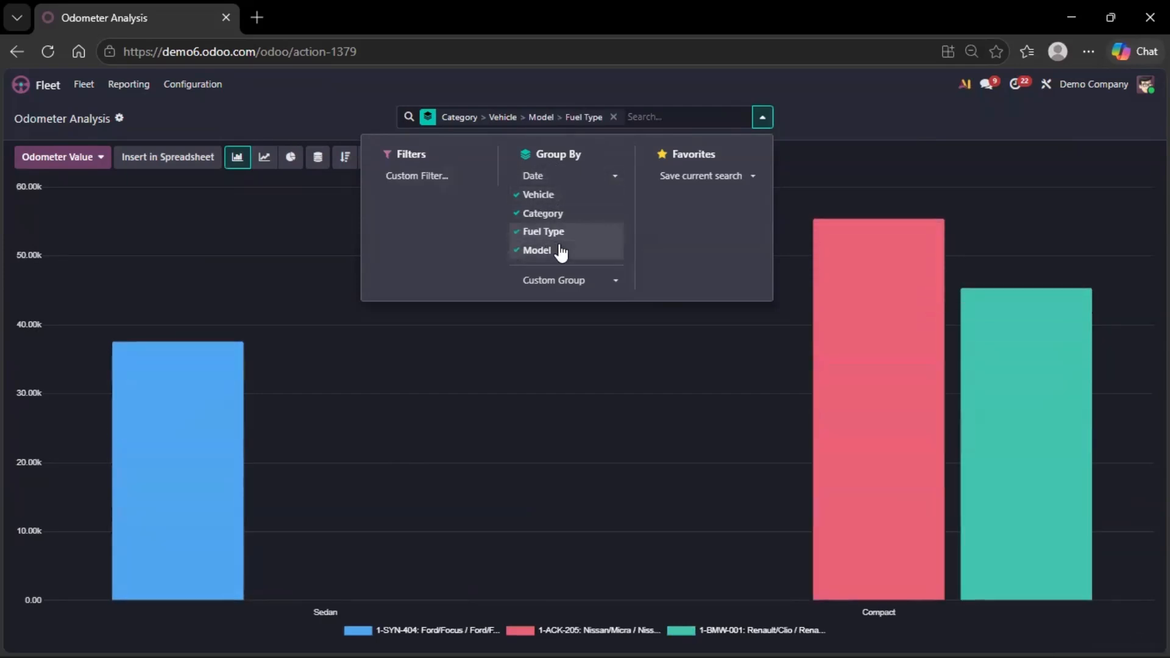
# Examine the custom grouping options and the fields available for a custom filter rule without applying any
pyautogui.click(596, 292)
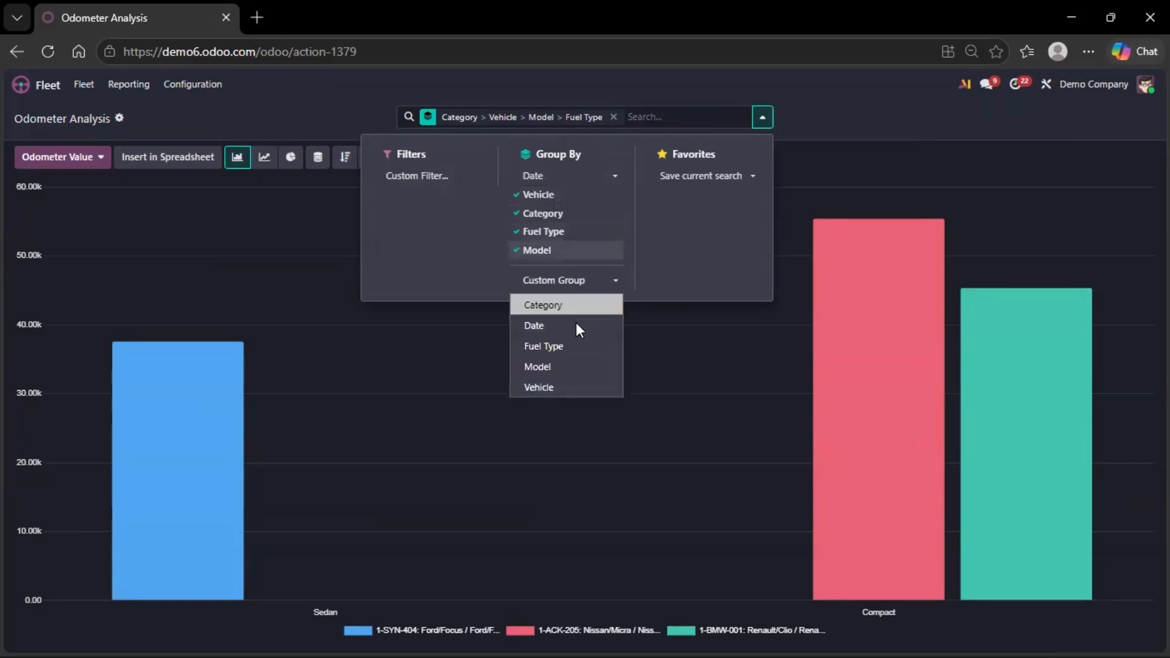
pyautogui.click(427, 176)
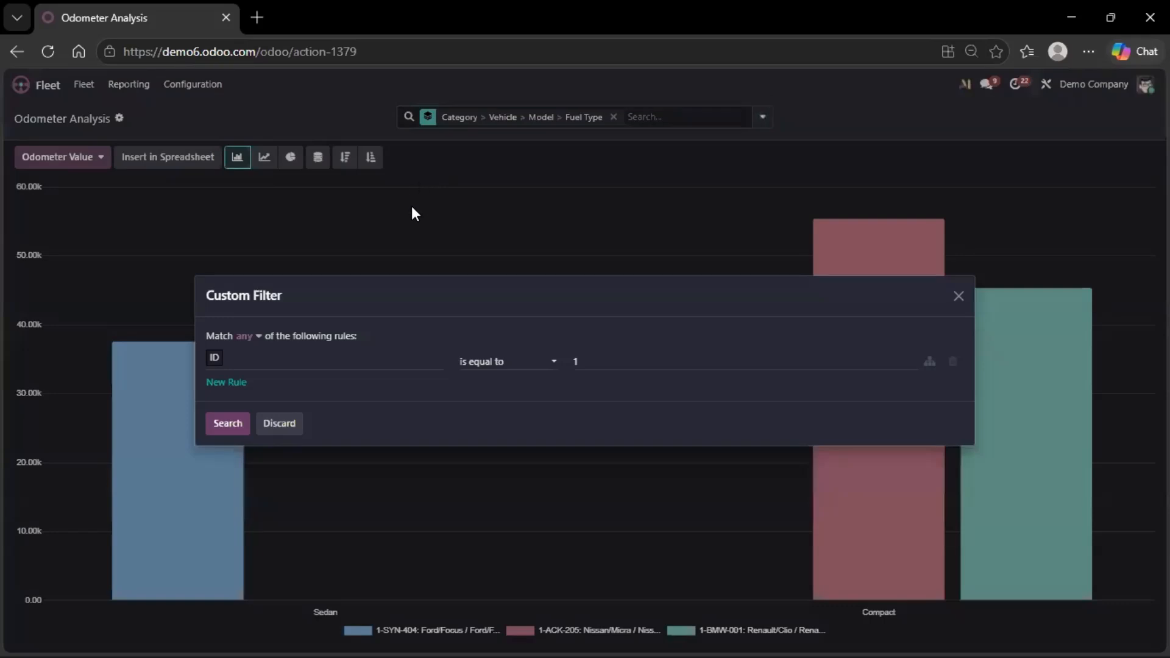
pyautogui.scroll(-1, 340, 477)
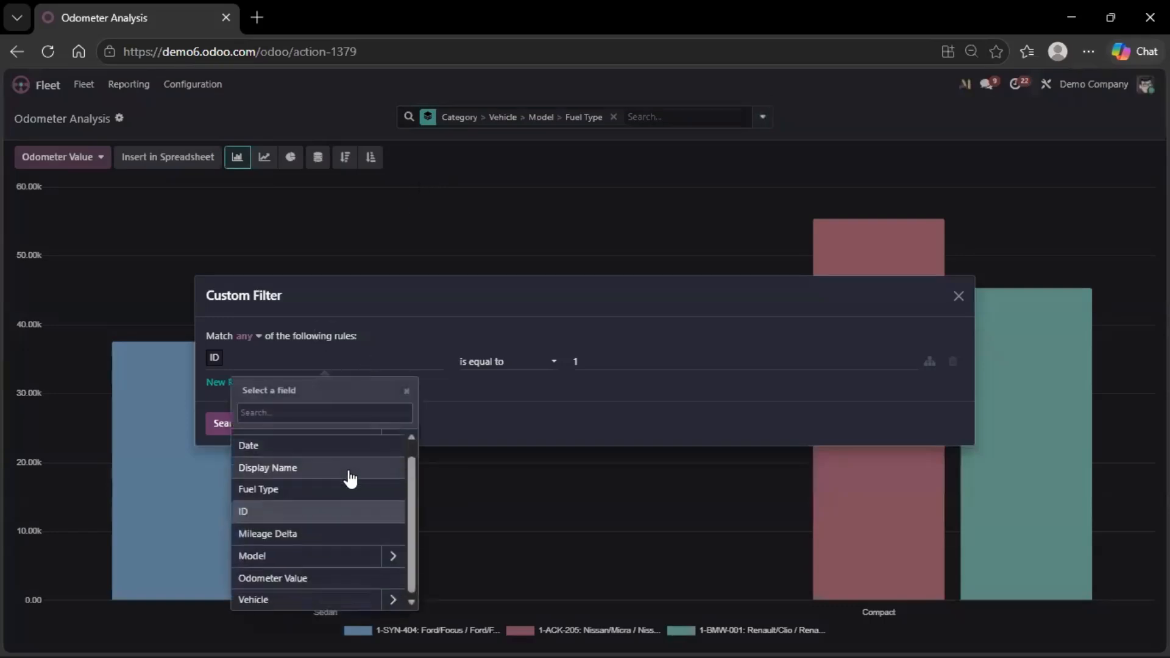
pyautogui.scroll(1, 342, 521)
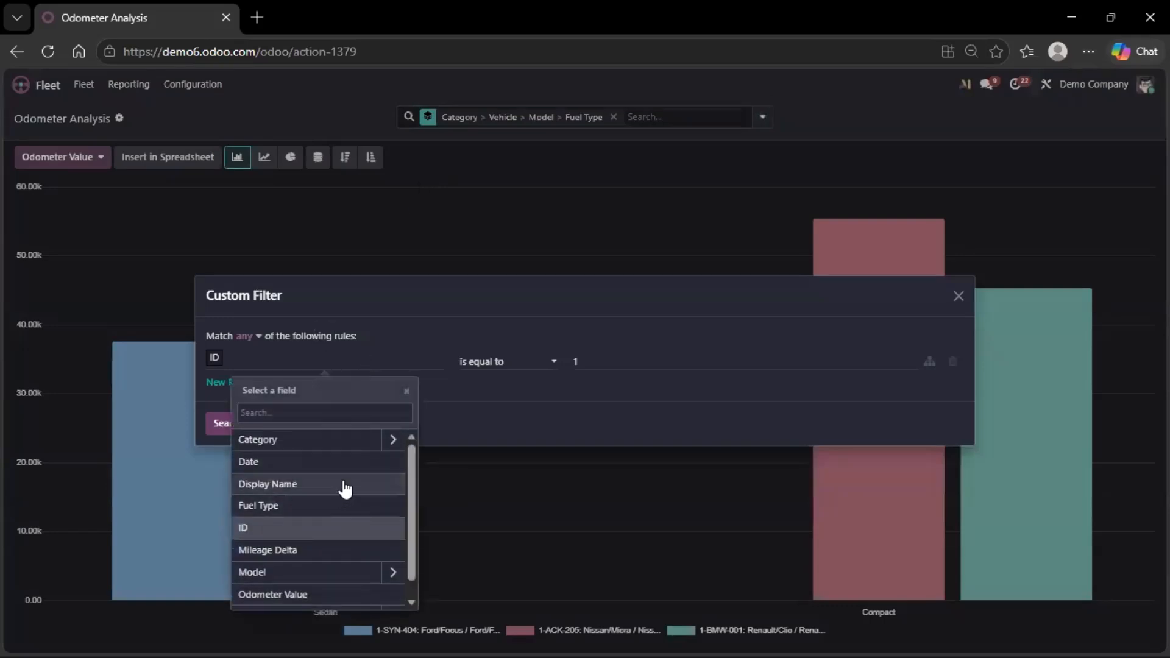
pyautogui.click(959, 296)
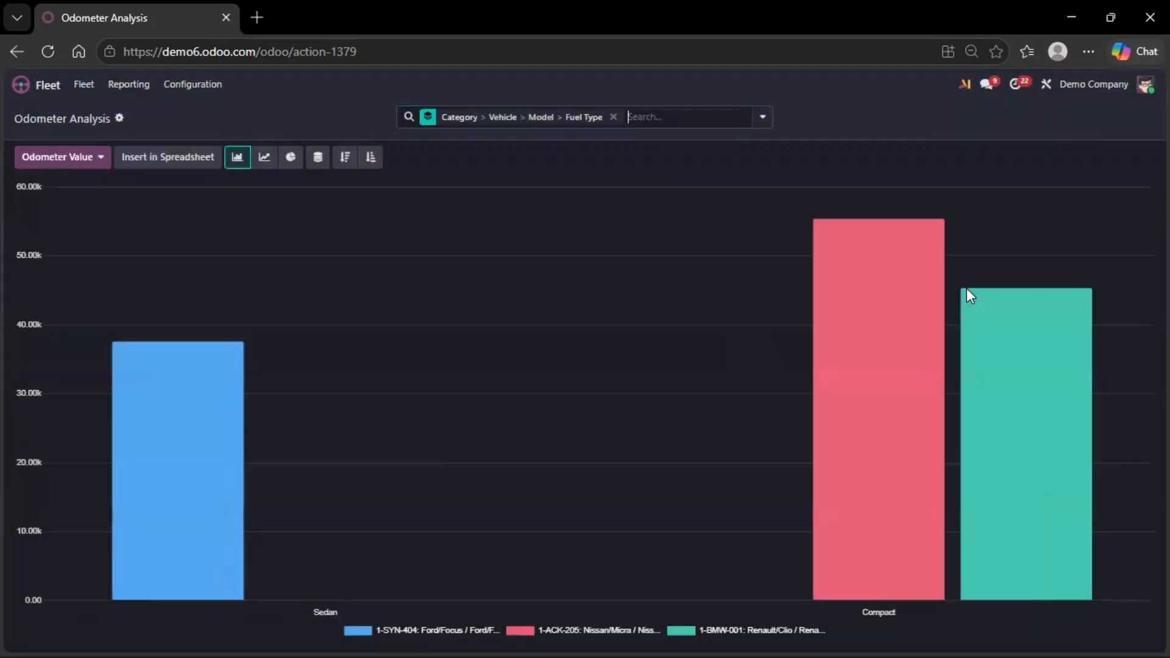
# Clear the grouping by Category, Vehicle, Model and Fuel Type from the odometer report
pyautogui.click(613, 116)
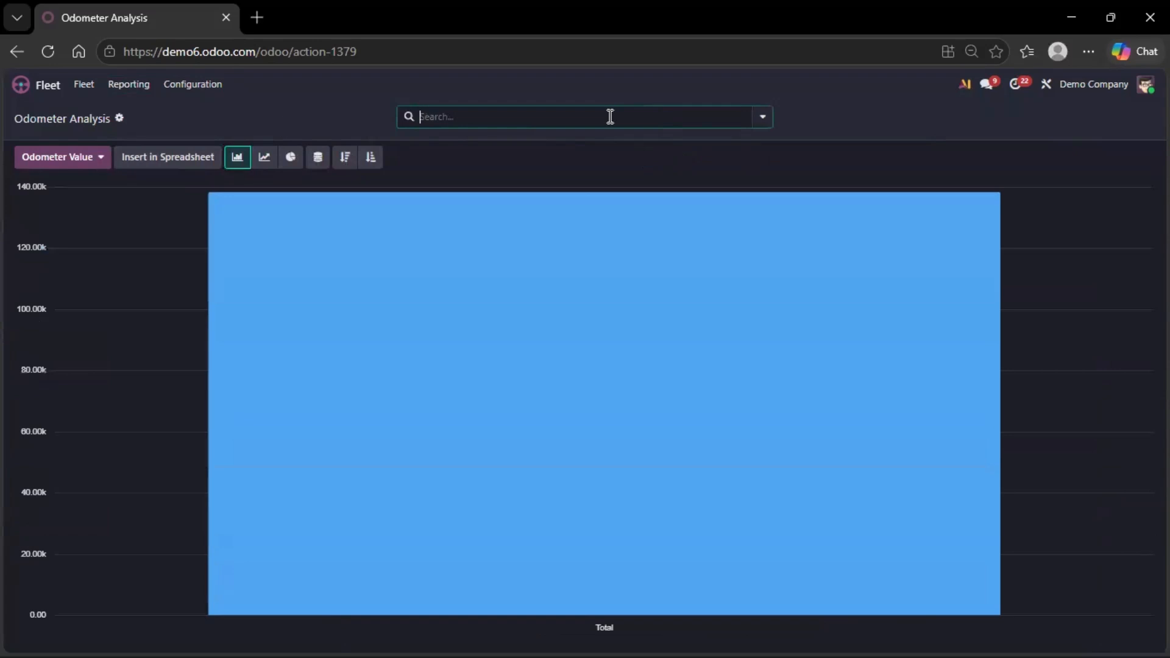